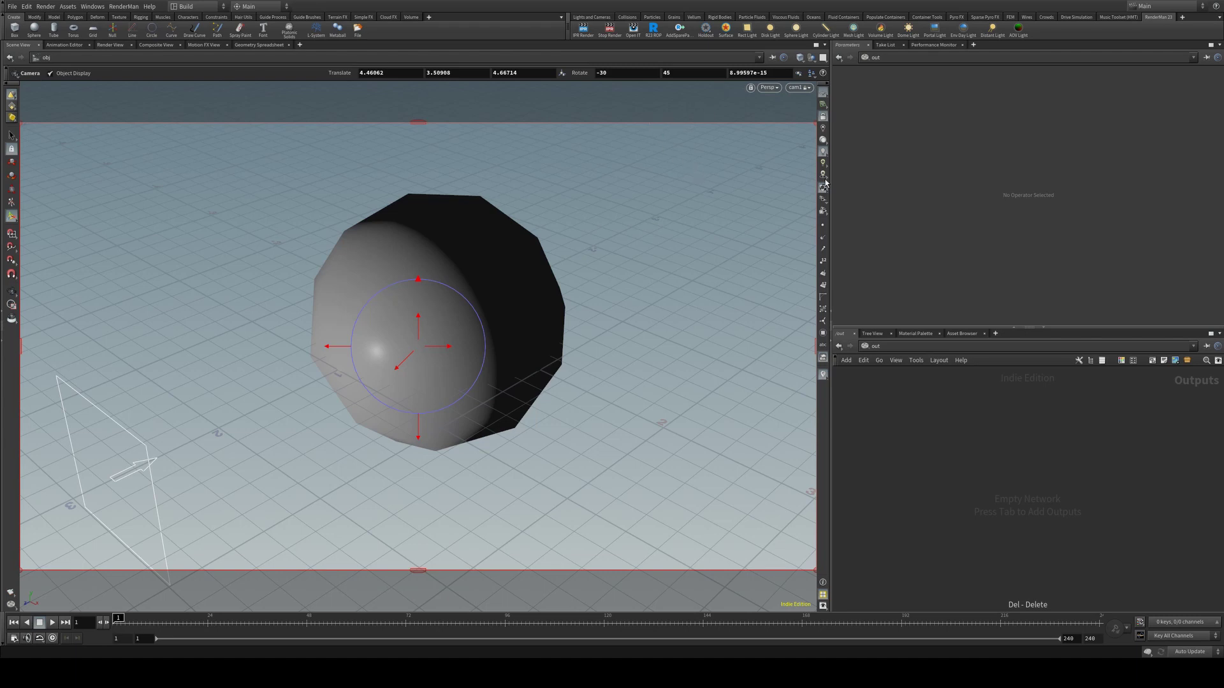
# Create the RenderMan ris1 node in /out and show its Images output settings.
pyautogui.click(656, 30)
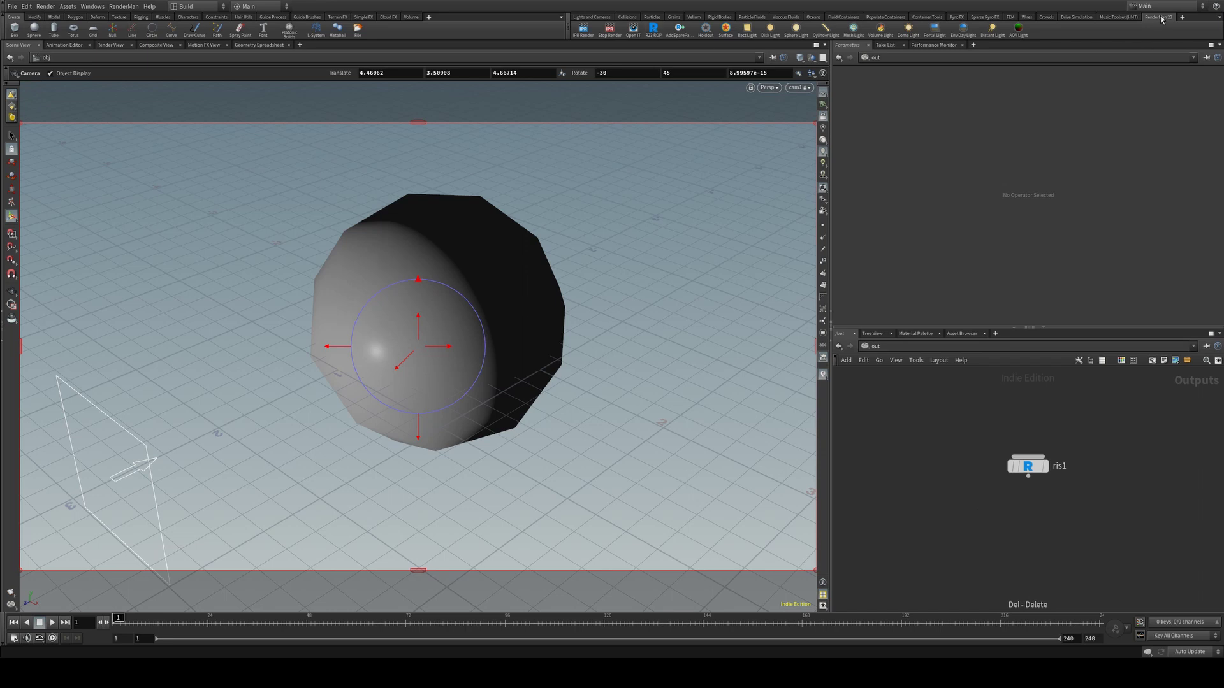
pyautogui.click(868, 348)
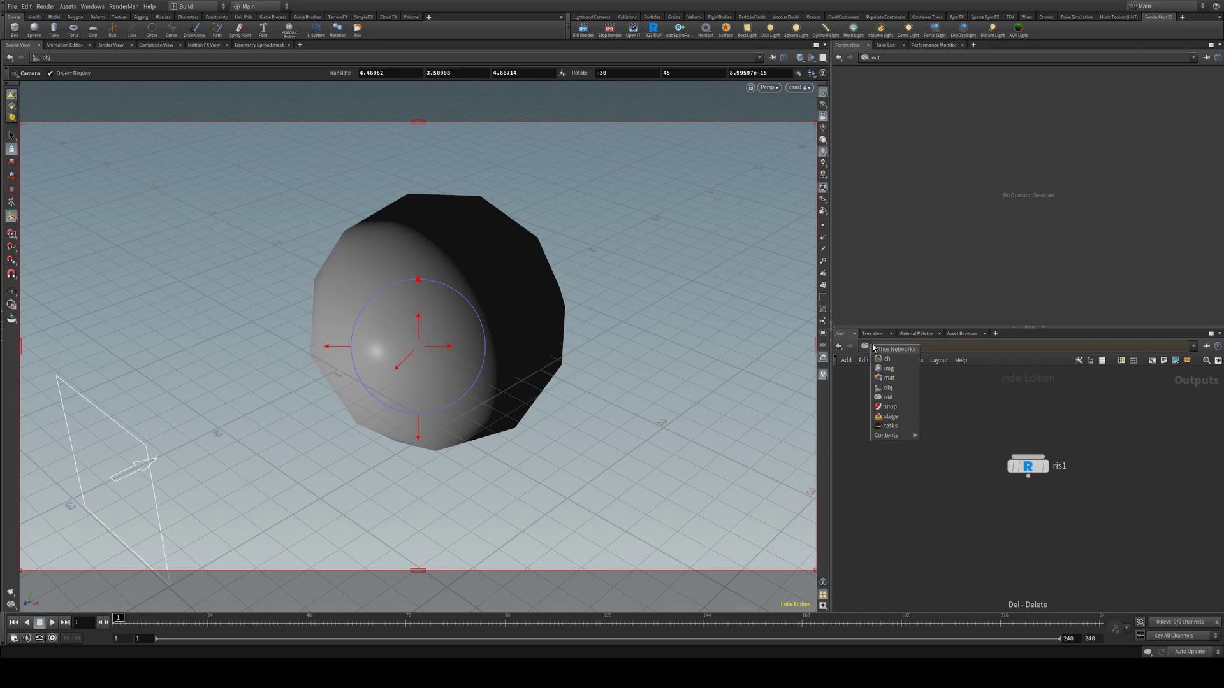
pyautogui.click(892, 389)
pyautogui.moveTo(1021, 469); pyautogui.dragTo(976, 435)
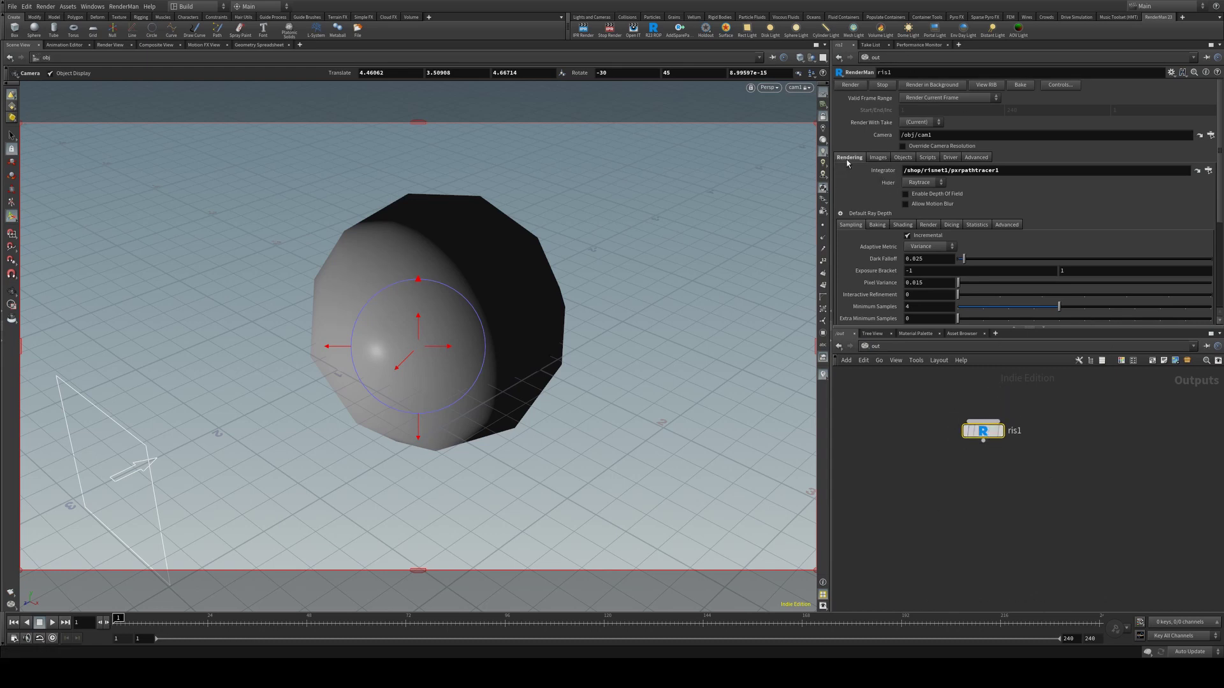
pyautogui.click(877, 158)
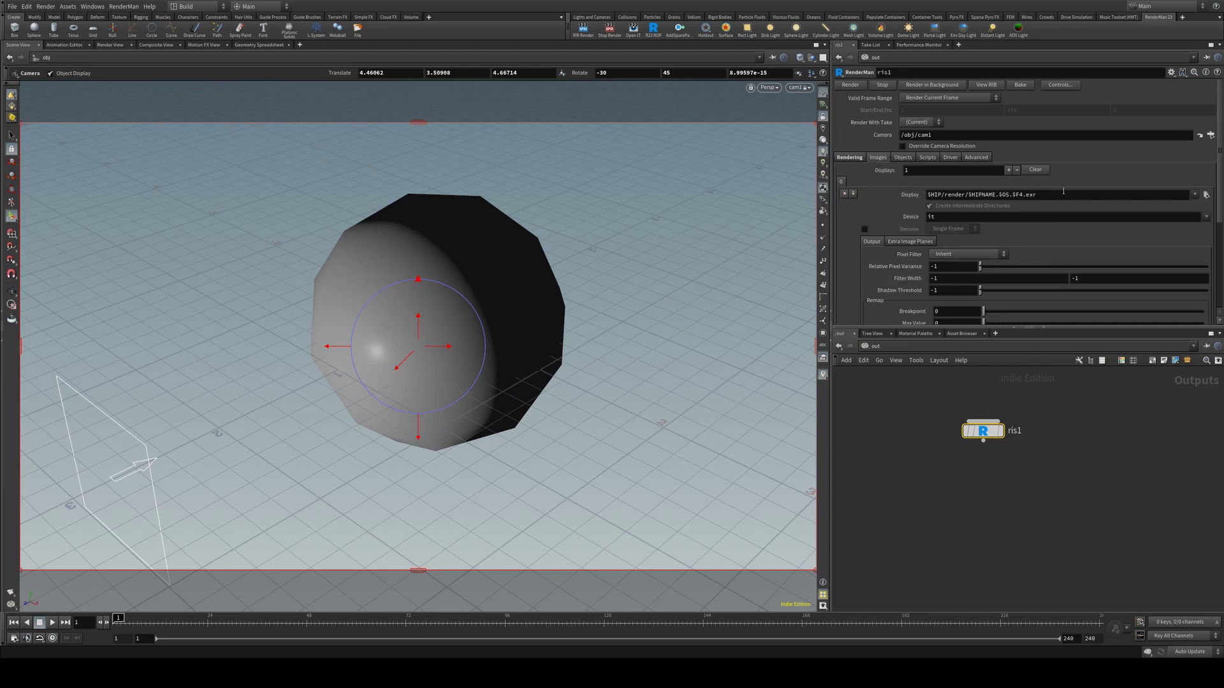
# Set ris1's display file to rm_temp/tutorial.$F4.exr via the file chooser.
pyautogui.click(1206, 194)
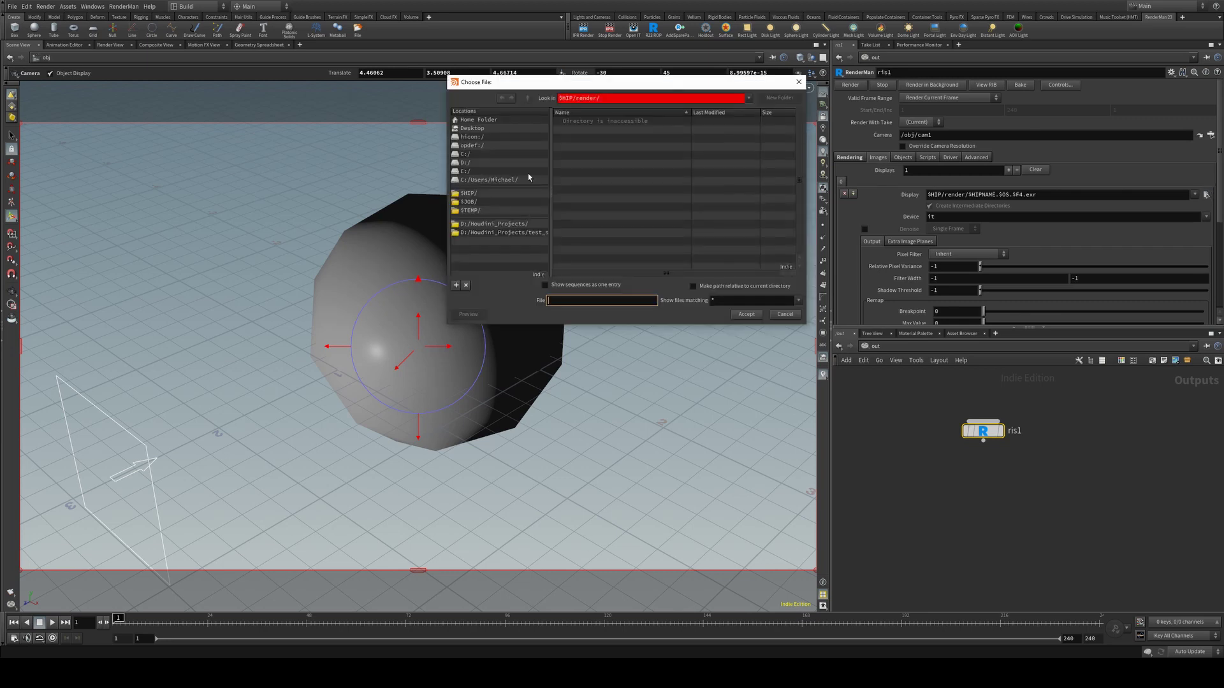
pyautogui.click(494, 232)
pyautogui.write('tut')
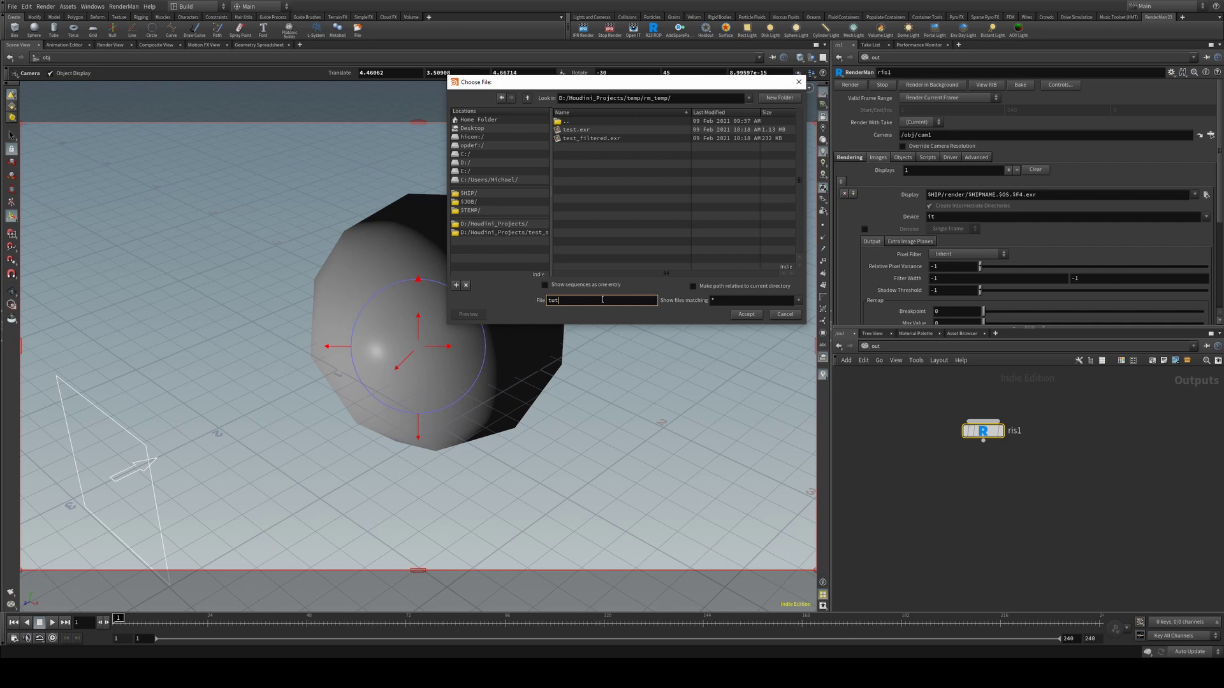
pyautogui.press('BackSpace')
pyautogui.press('BackSpace')
pyautogui.press('BackSpace')
pyautogui.write('tutorial.$')
pyautogui.press('Return')
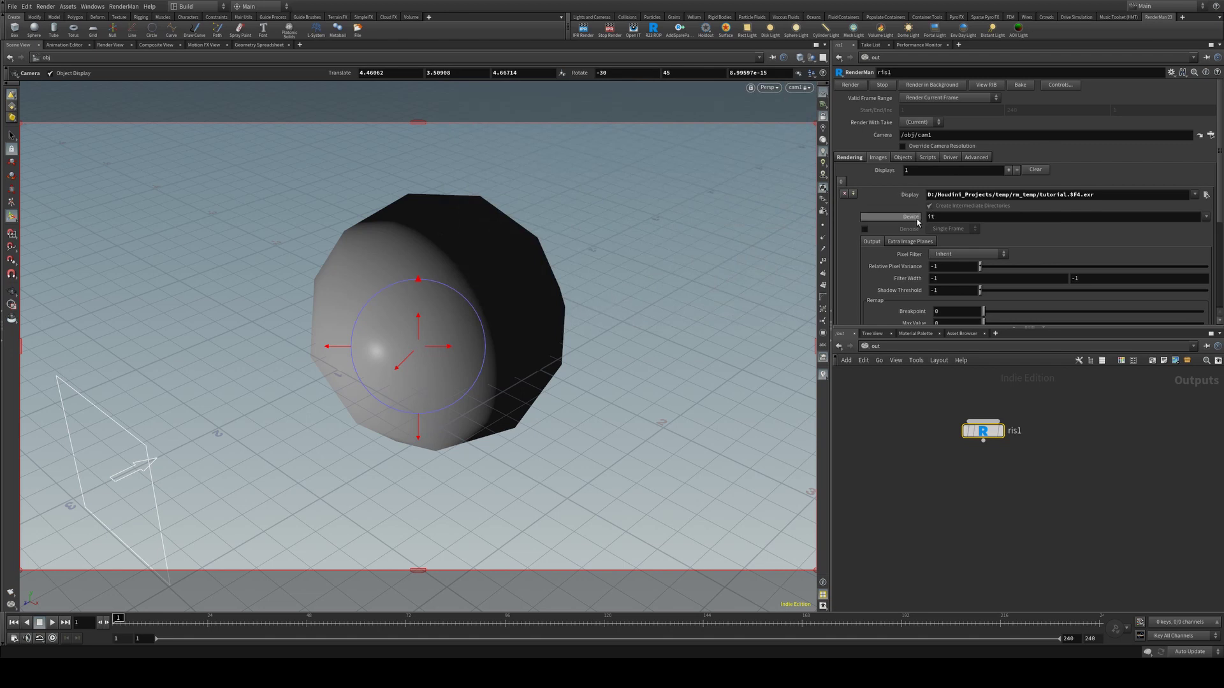
# Set the display device to OpenEXR, enable Denoise, and expand the EXR options.
pyautogui.click(1206, 217)
pyautogui.click(1179, 247)
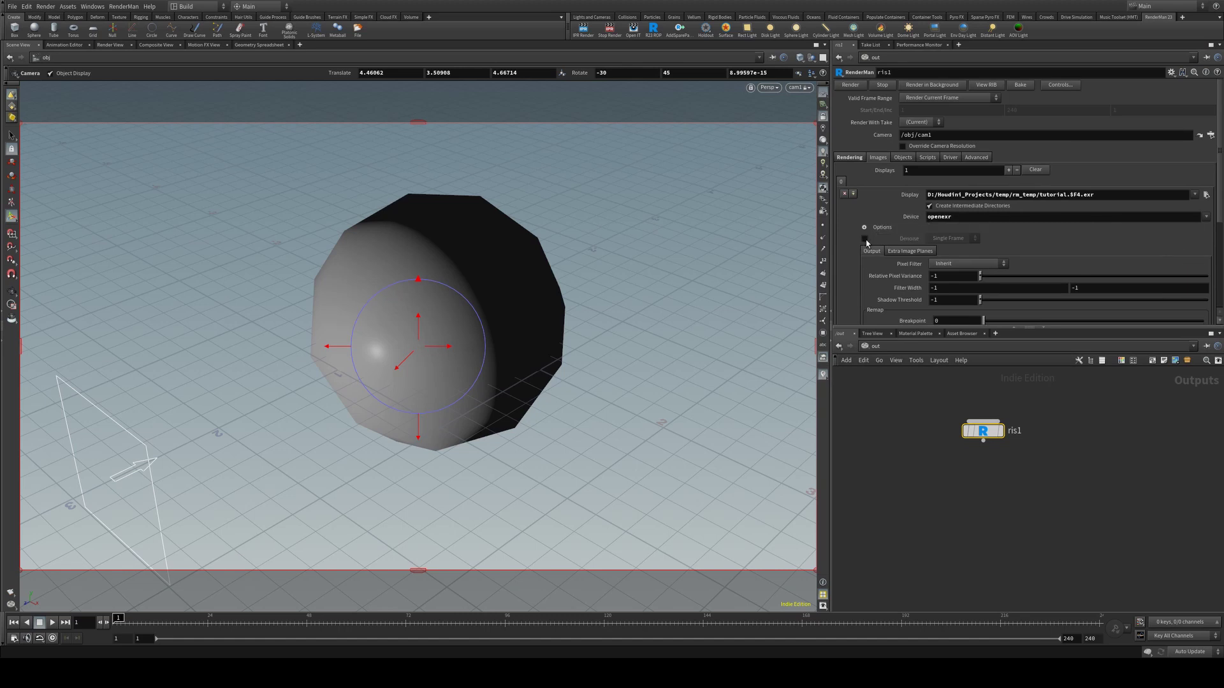
pyautogui.click(865, 239)
pyautogui.click(865, 227)
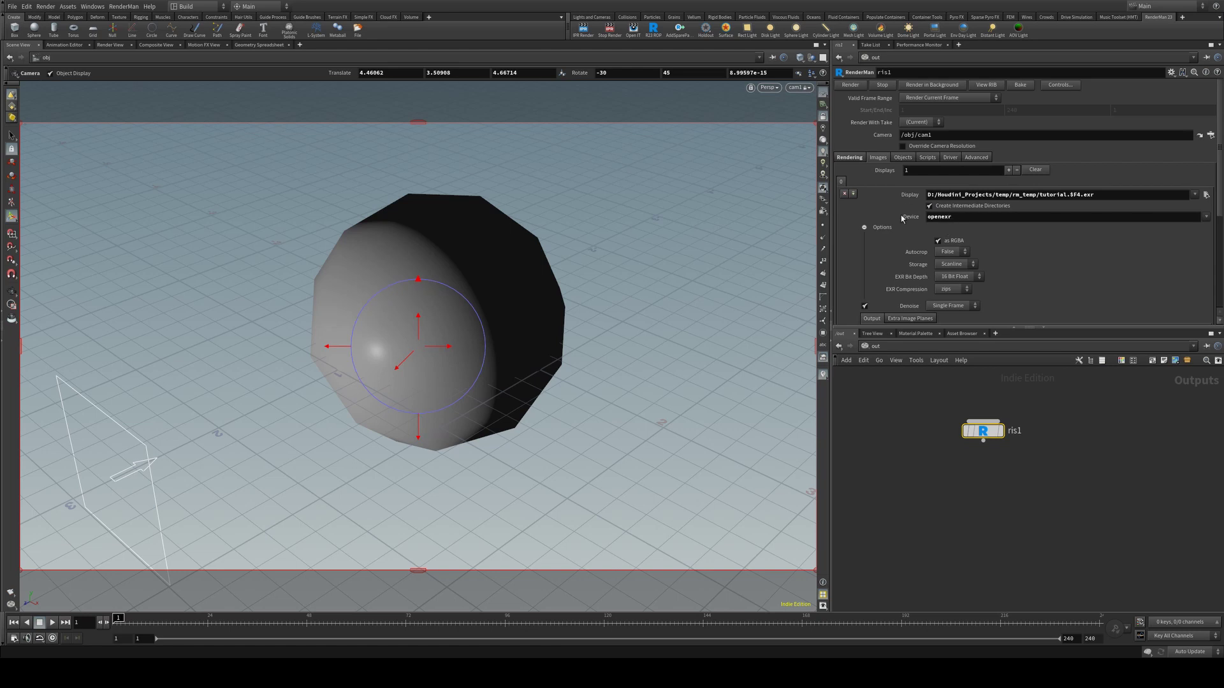
pyautogui.scroll(-1, 902, 220)
pyautogui.scroll(-2, 906, 235)
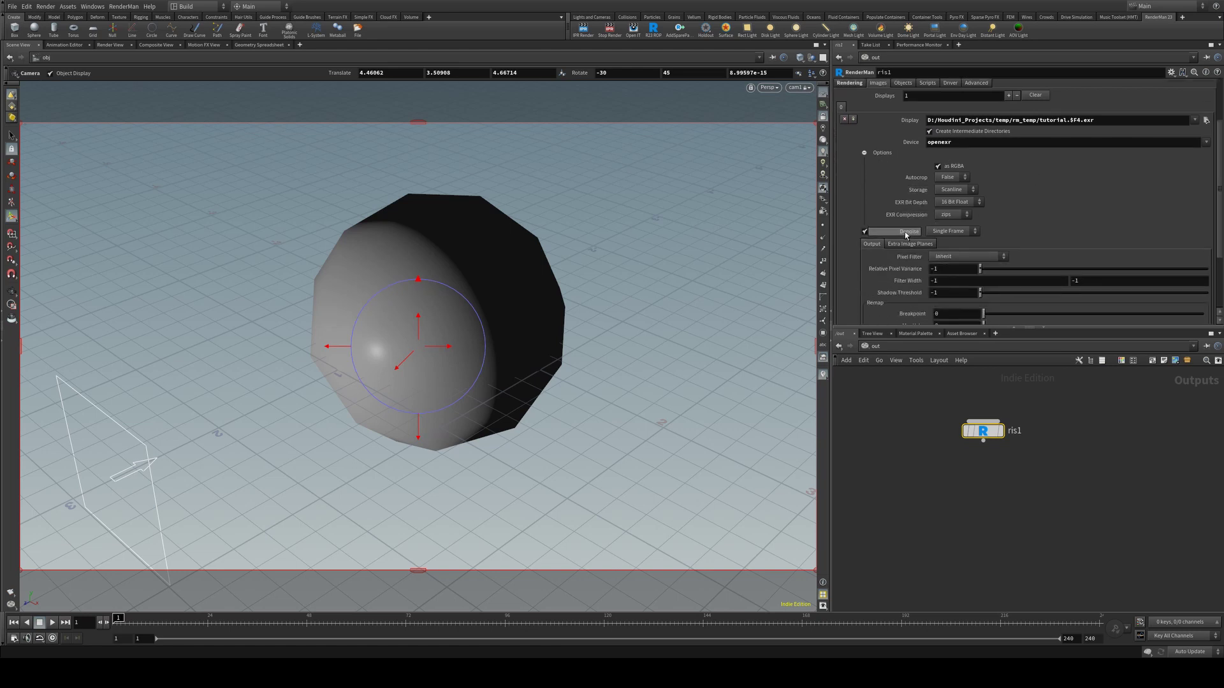
pyautogui.scroll(1, 906, 234)
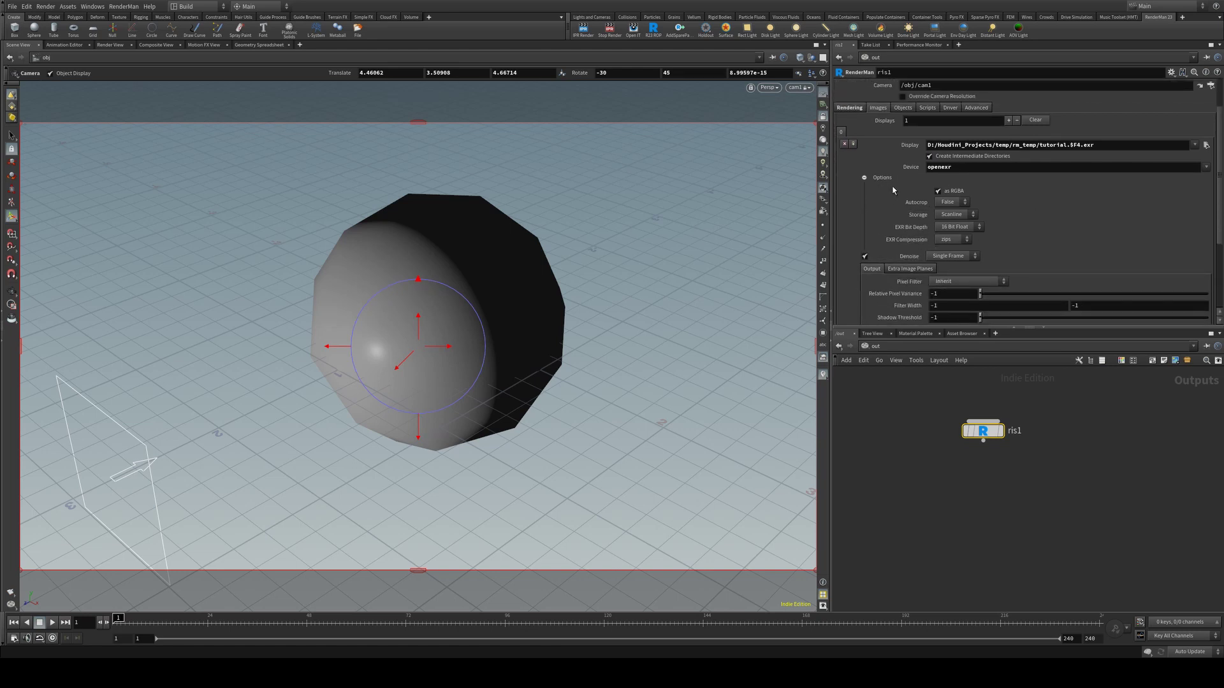
pyautogui.scroll(2, 858, 148)
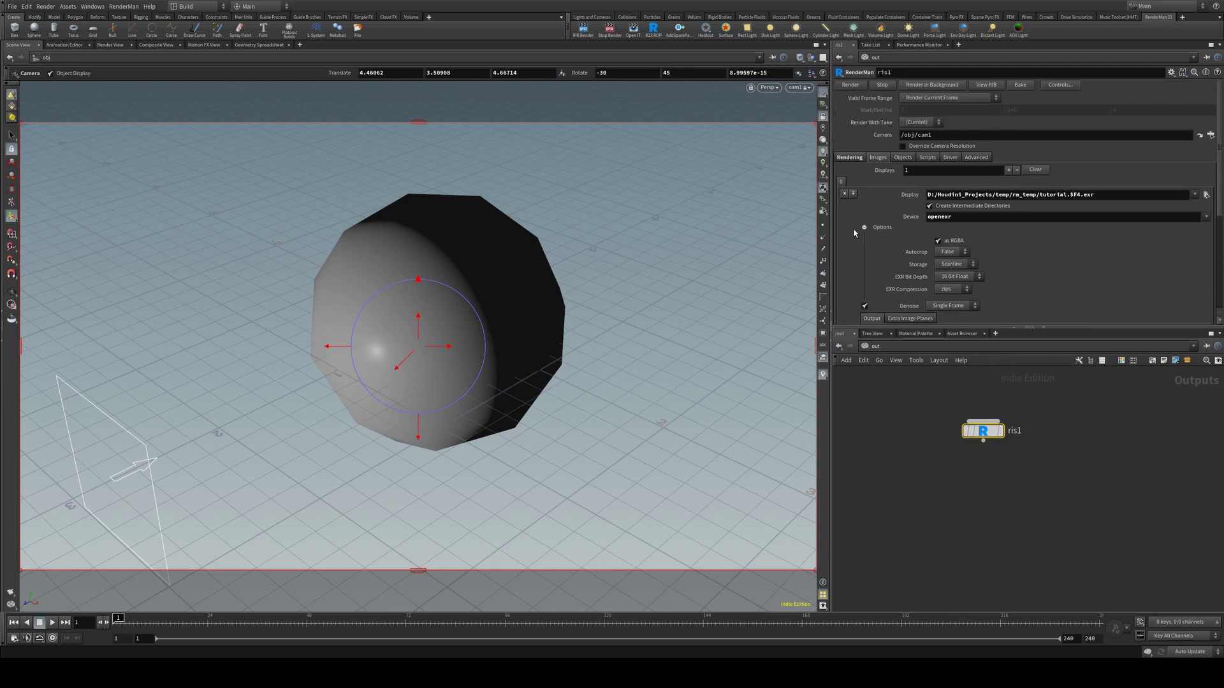
# Render frame 1 and confirm tutorial.0001 (862 KB EXR) appears in rm_temp.
pyautogui.click(852, 84)
pyautogui.hotkey('alt', 'Tab')
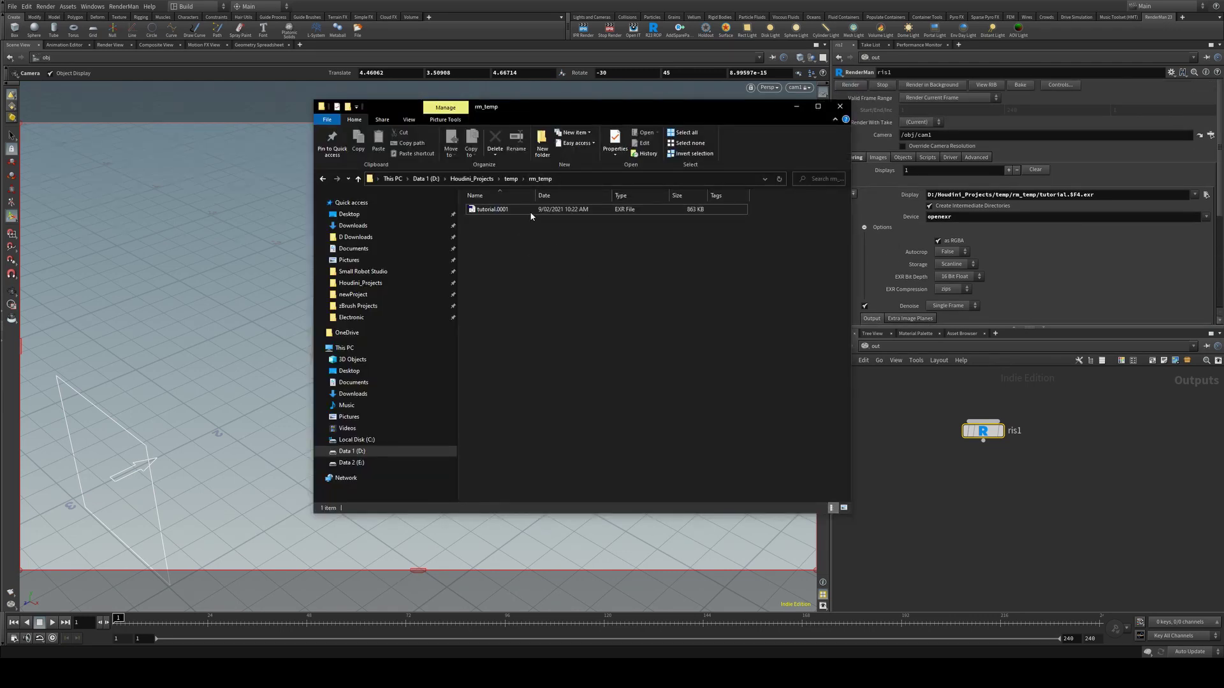
pyautogui.click(508, 211)
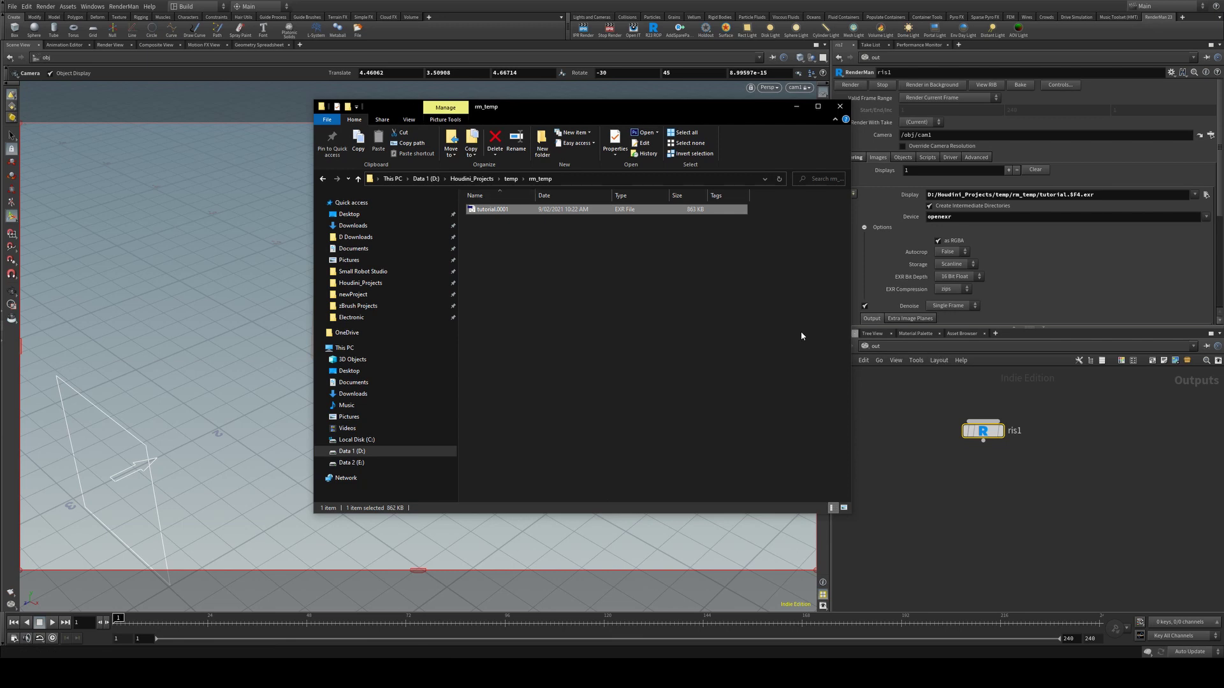
pyautogui.click(924, 435)
# Add a RenderMan Denoise node under ris1 and run it to produce tutorial_filtered.0001.exr.
pyautogui.press('Tab')
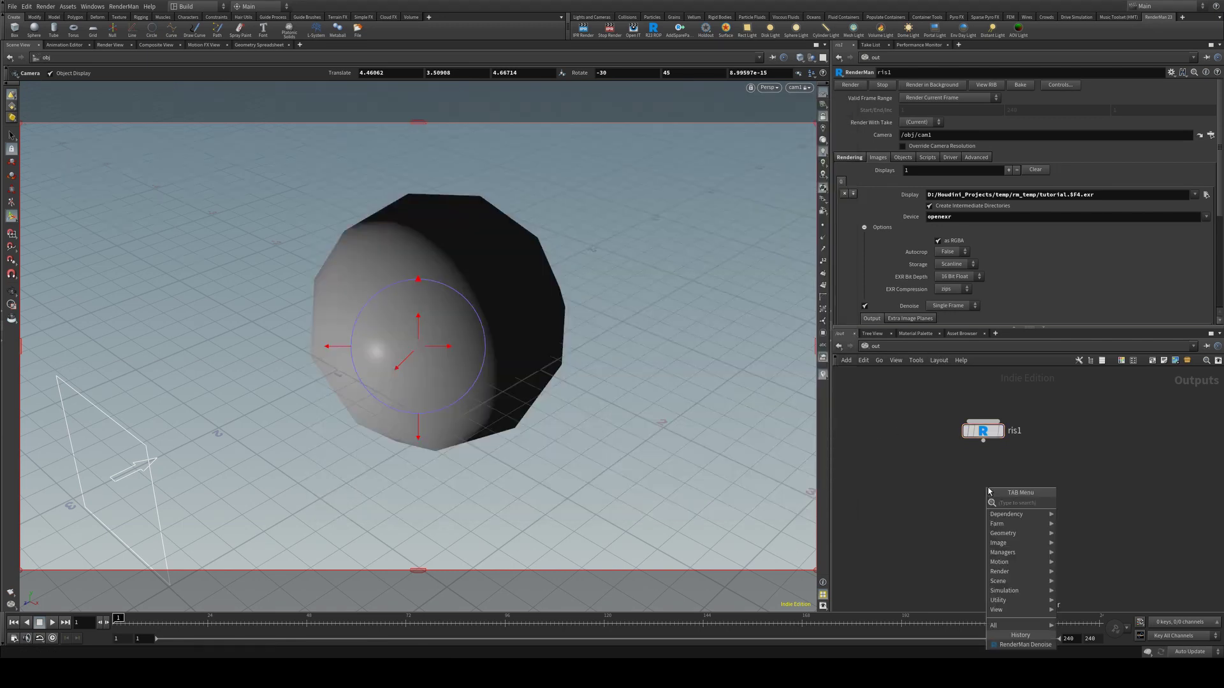
pyautogui.write('denoi')
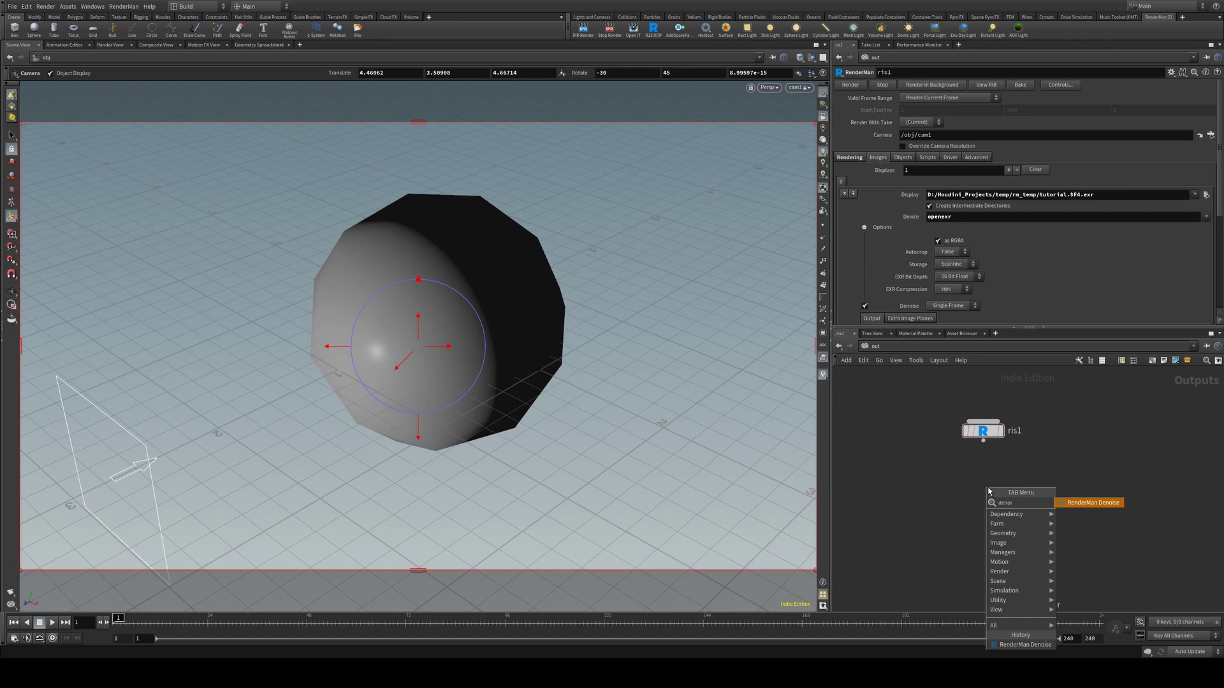
pyautogui.press('Return')
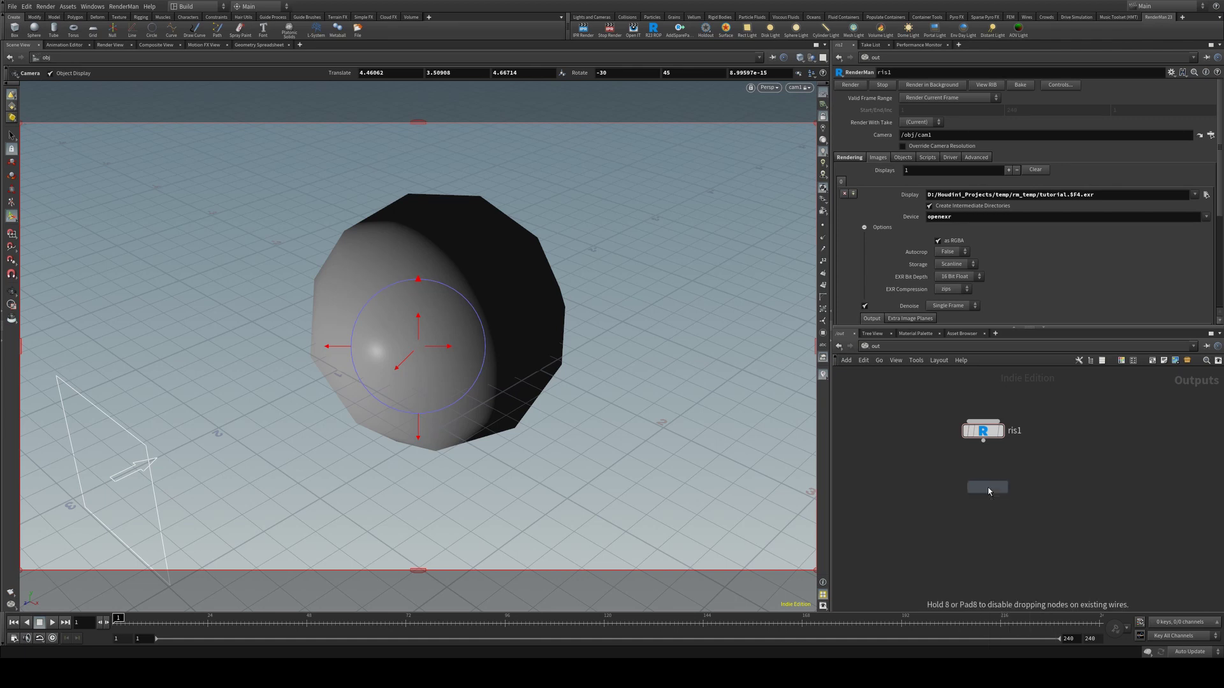
pyautogui.click(983, 486)
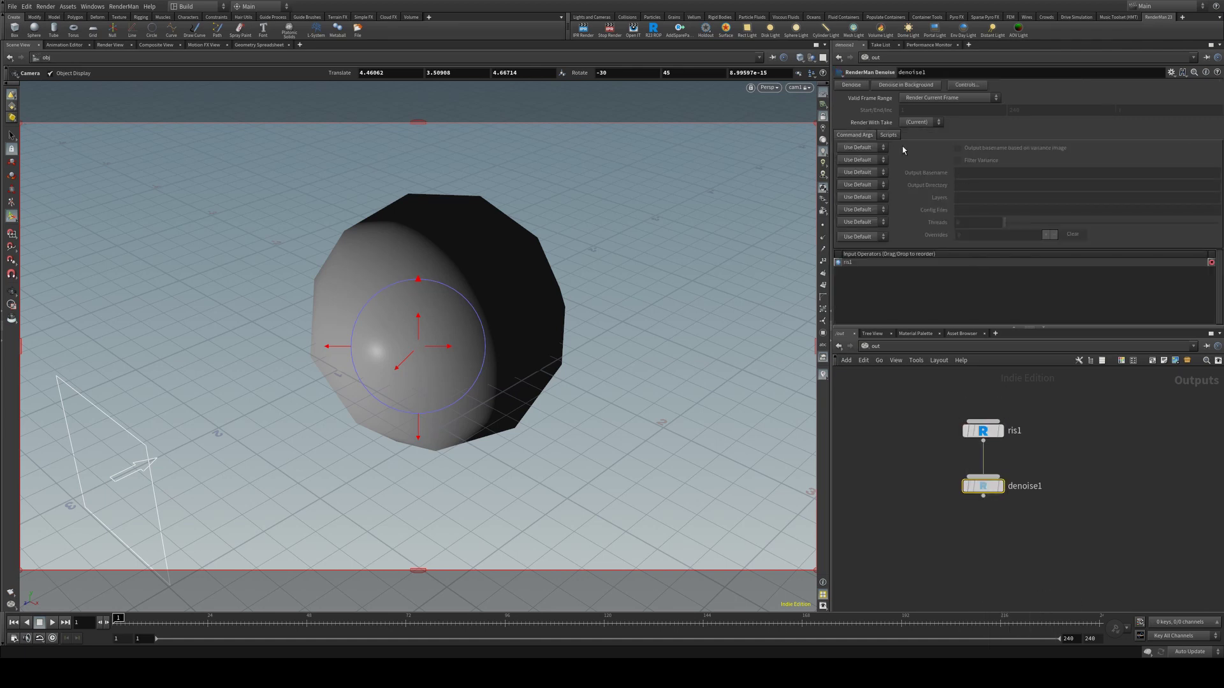
pyautogui.click(852, 84)
pyautogui.click(983, 431)
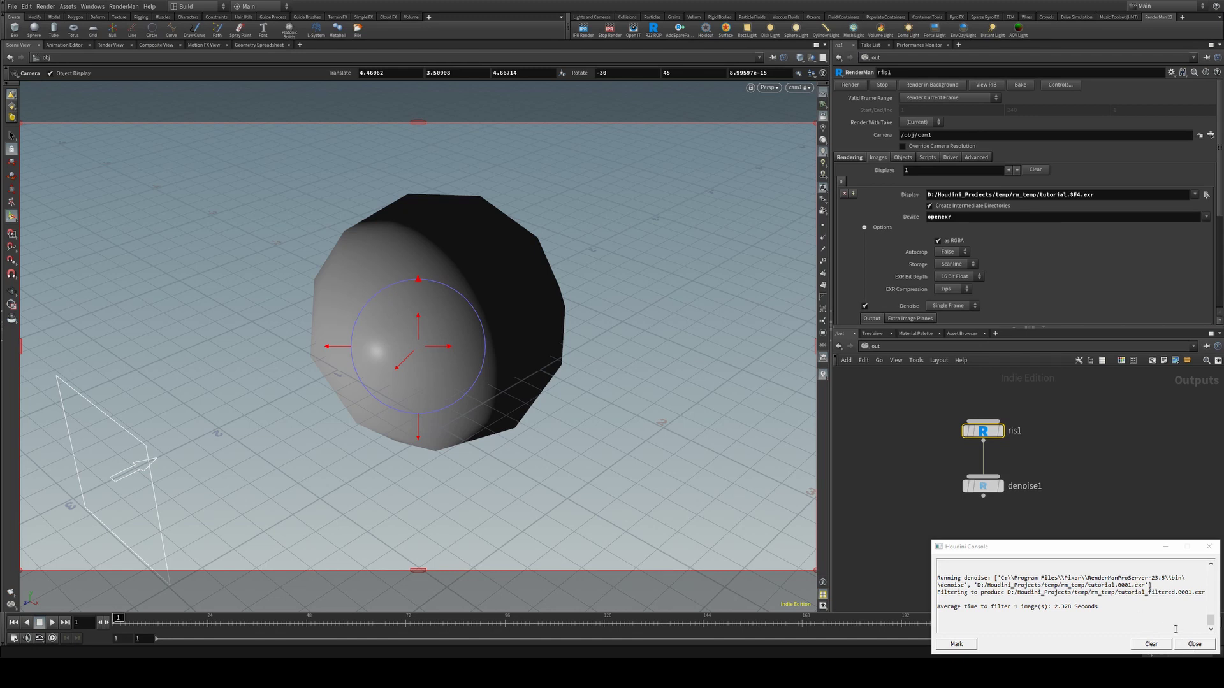
pyautogui.click(1195, 644)
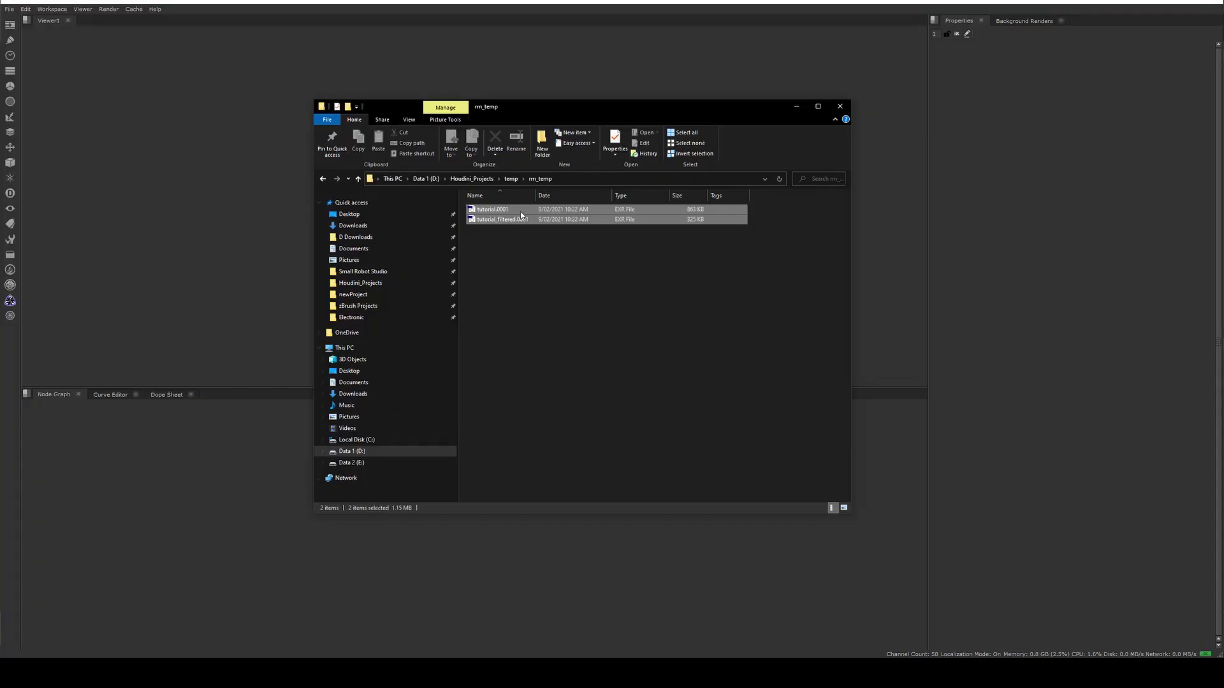
# Load tutorial.0001 and tutorial_filtered.0001 as Read1 and Read2, viewing each in turn.
pyautogui.moveTo(522, 215); pyautogui.dragTo(258, 445)
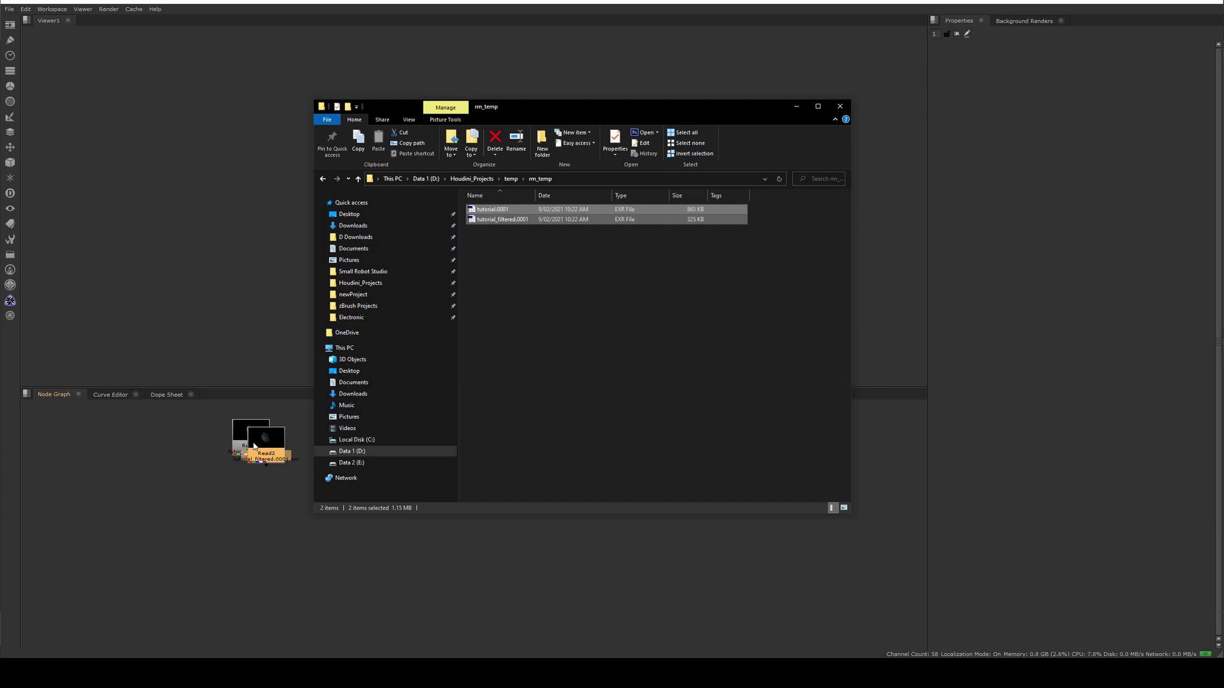
pyautogui.click(271, 442)
pyautogui.press('1')
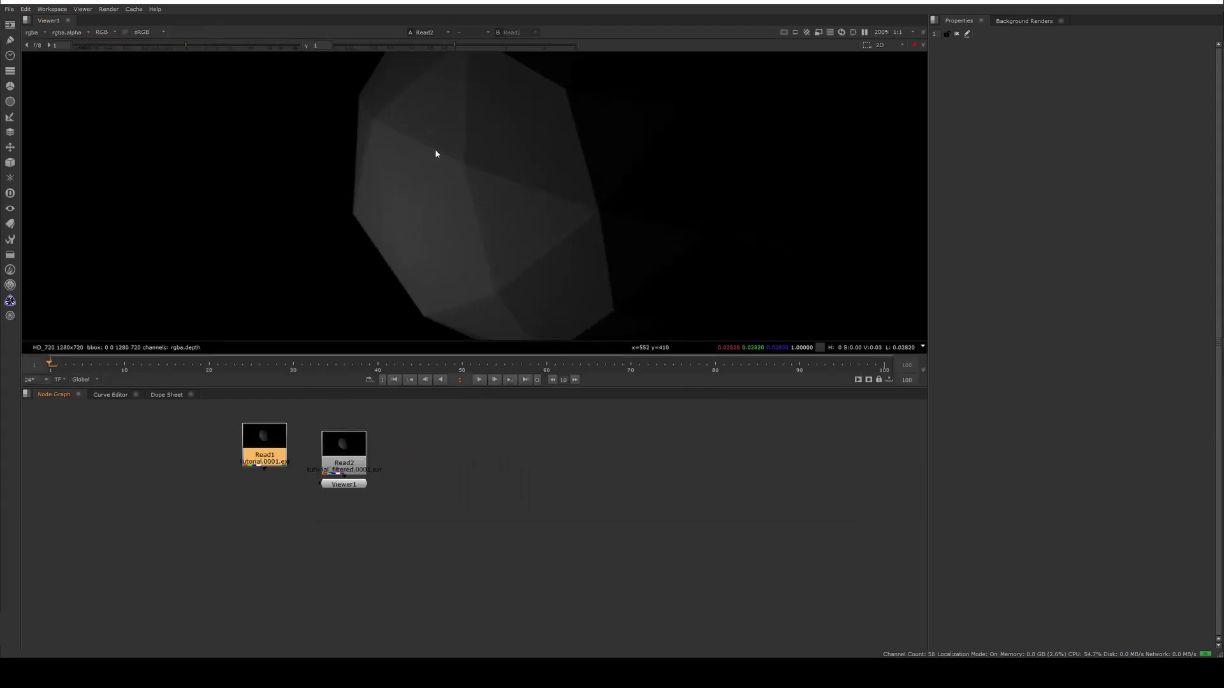
pyautogui.moveTo(274, 448); pyautogui.dragTo(273, 458)
pyautogui.press('1')
pyautogui.scroll(5, 514, 145)
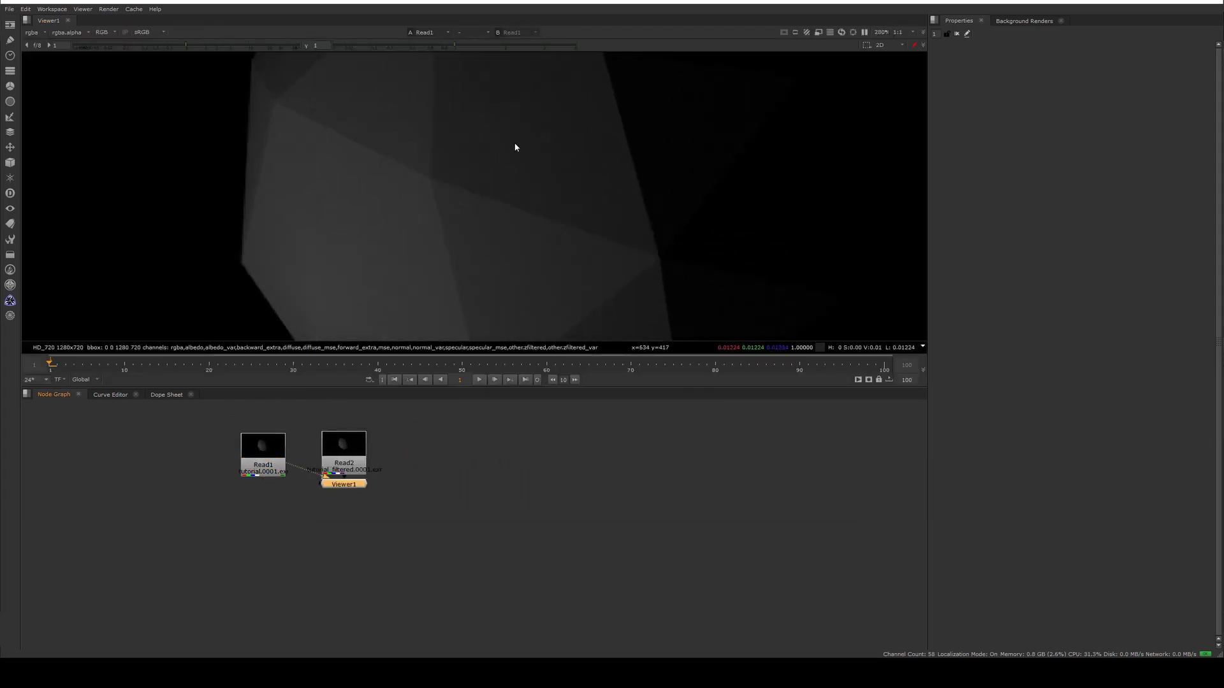
pyautogui.click(338, 440)
pyautogui.press('1')
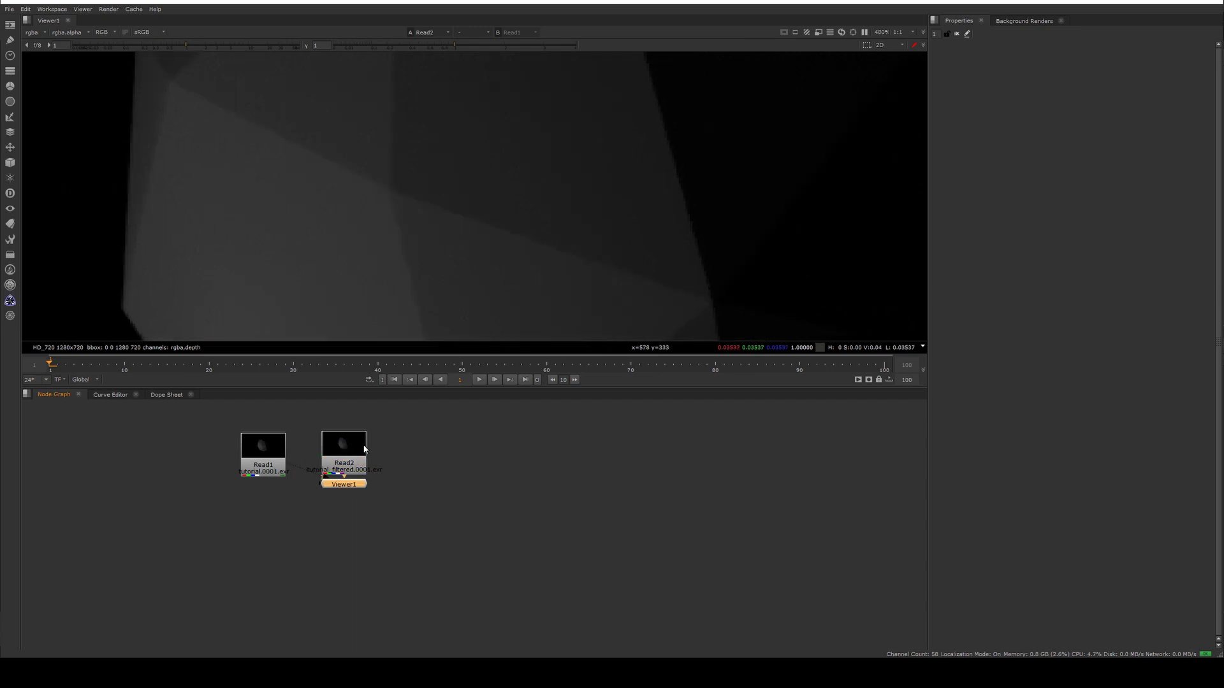
pyautogui.scroll(-6, 460, 134)
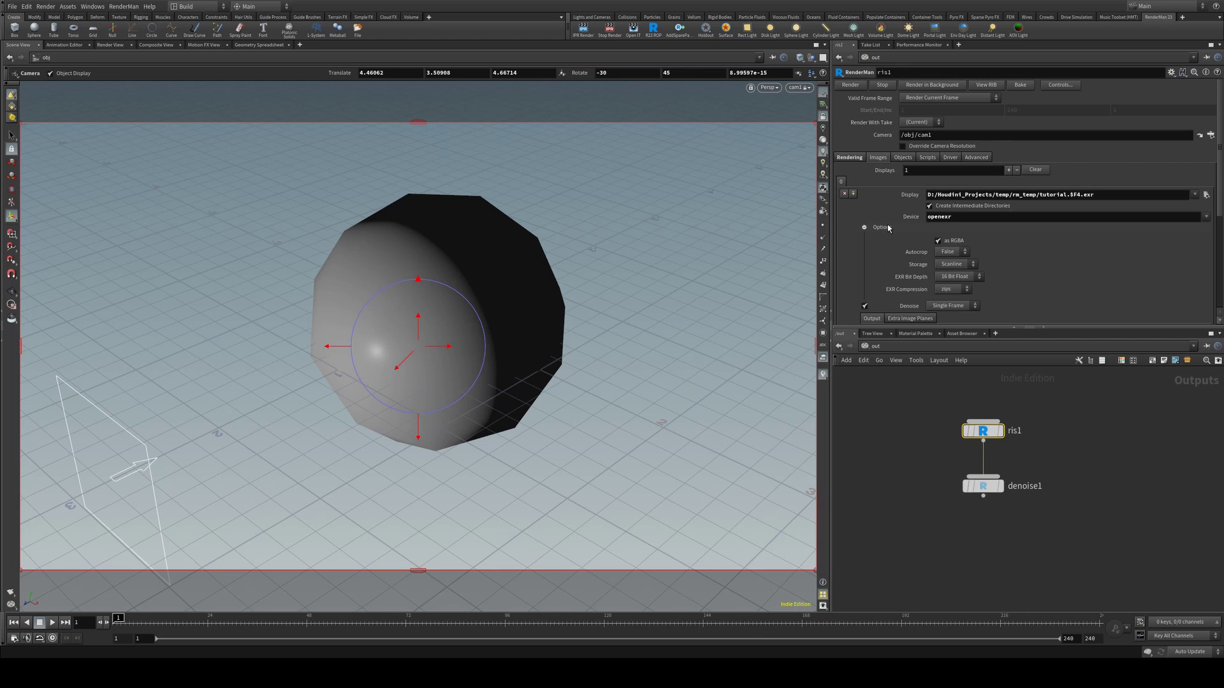
# Collapse the EXR options and open ris1's Extra Image Planes settings.
pyautogui.click(864, 227)
pyautogui.scroll(-2, 883, 223)
pyautogui.click(905, 214)
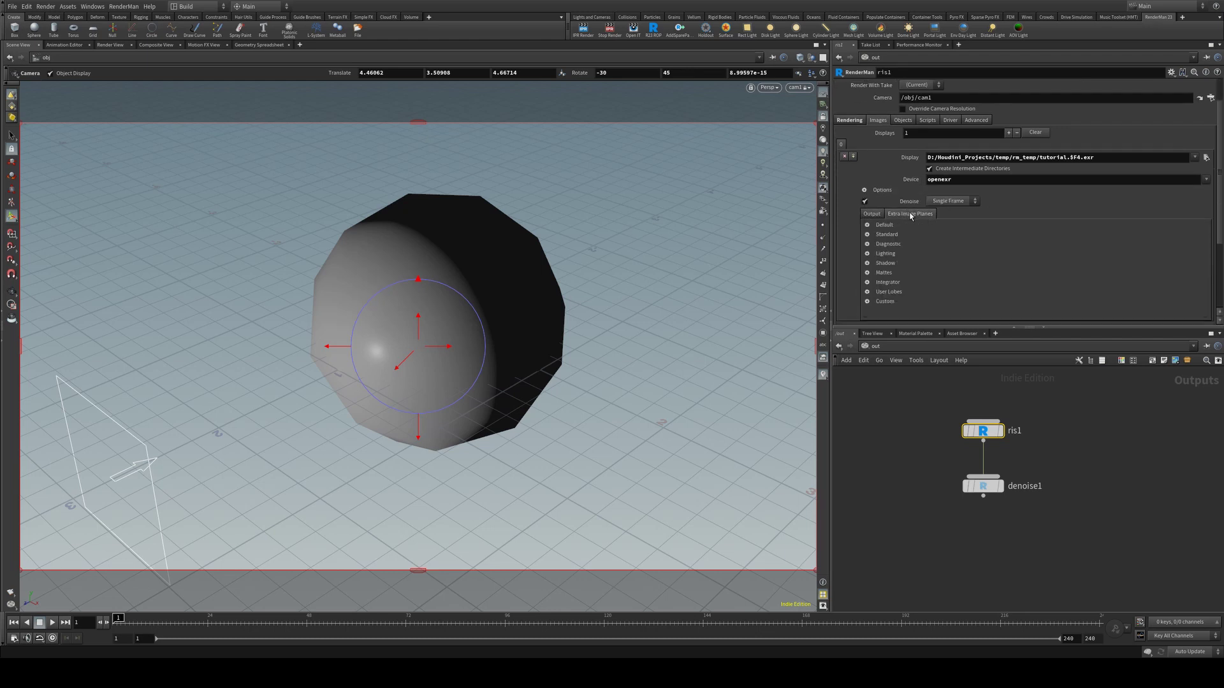
pyautogui.click(869, 225)
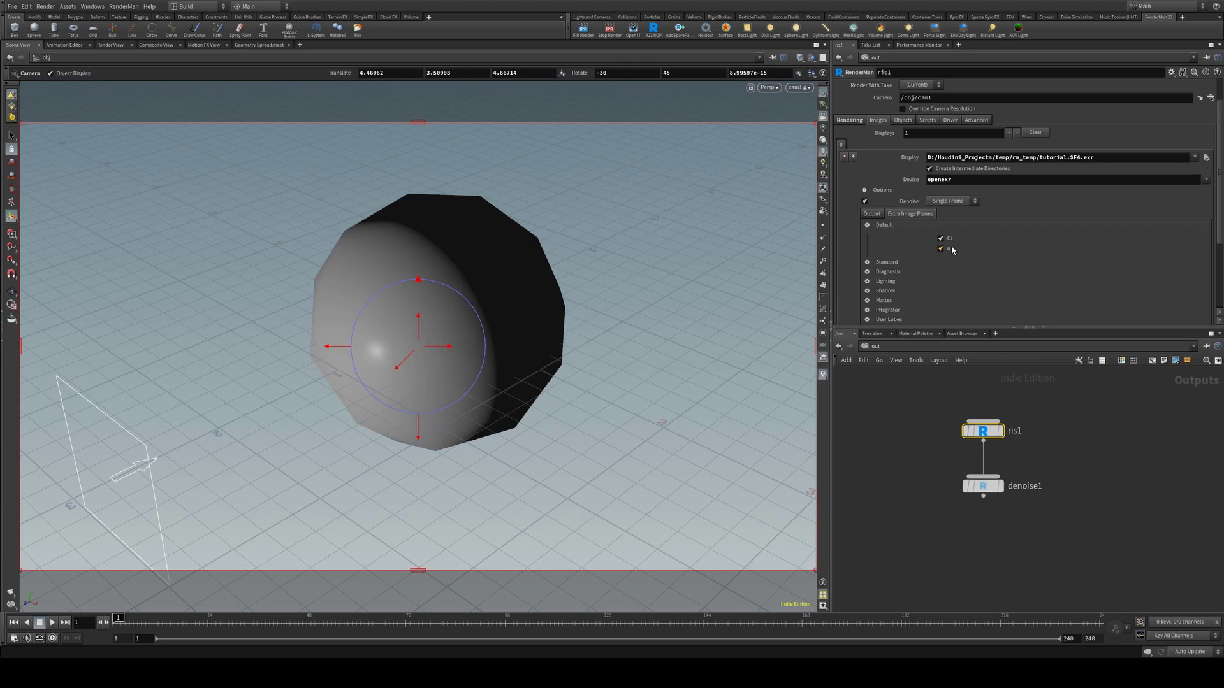
pyautogui.click(867, 225)
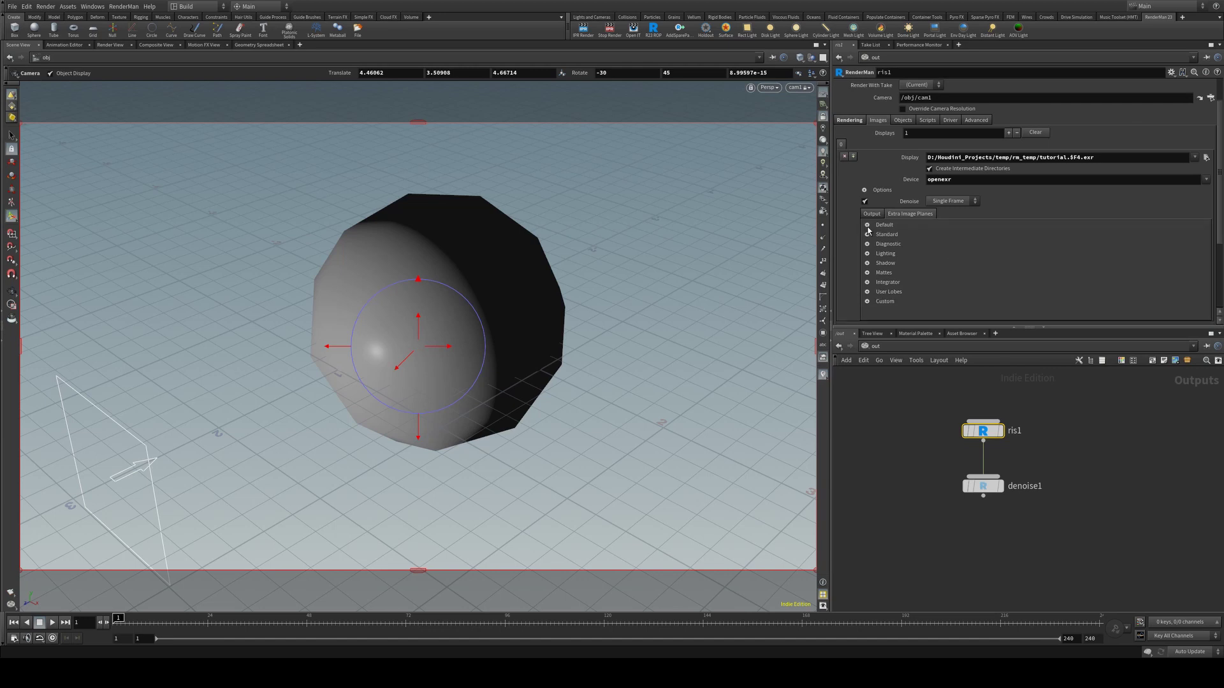
# Expand the Standard plane group and enable the z and Nn output planes.
pyautogui.click(867, 234)
pyautogui.scroll(-2, 918, 243)
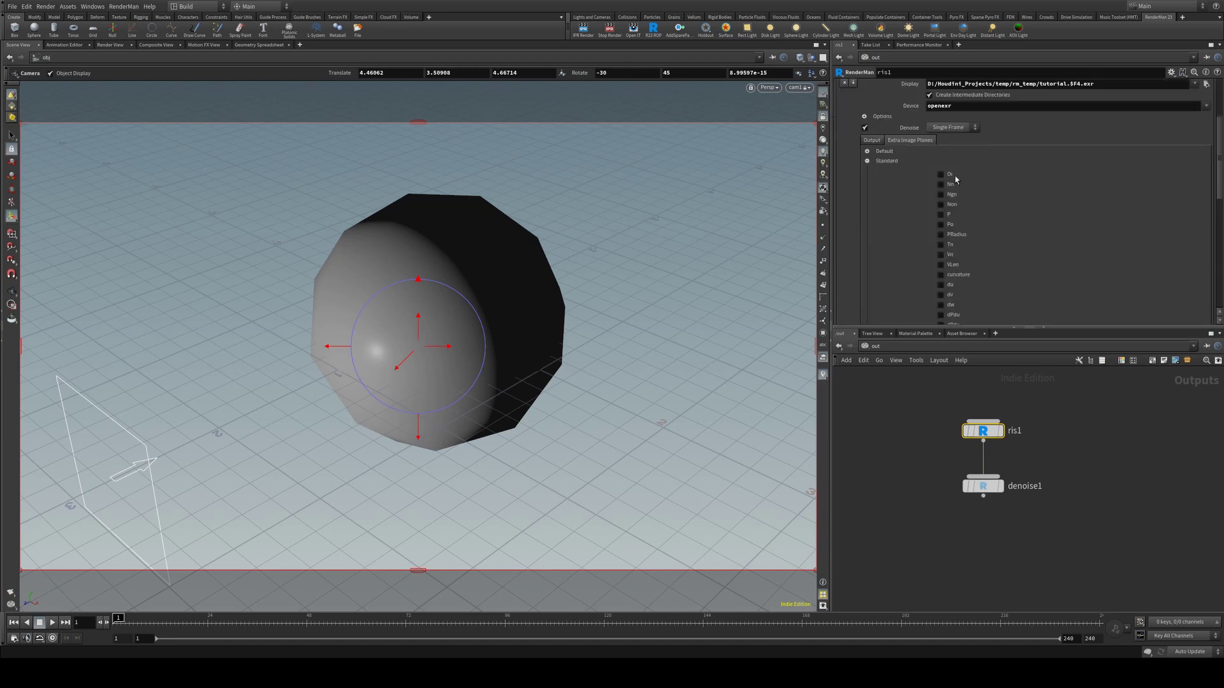
pyautogui.scroll(-5, 956, 180)
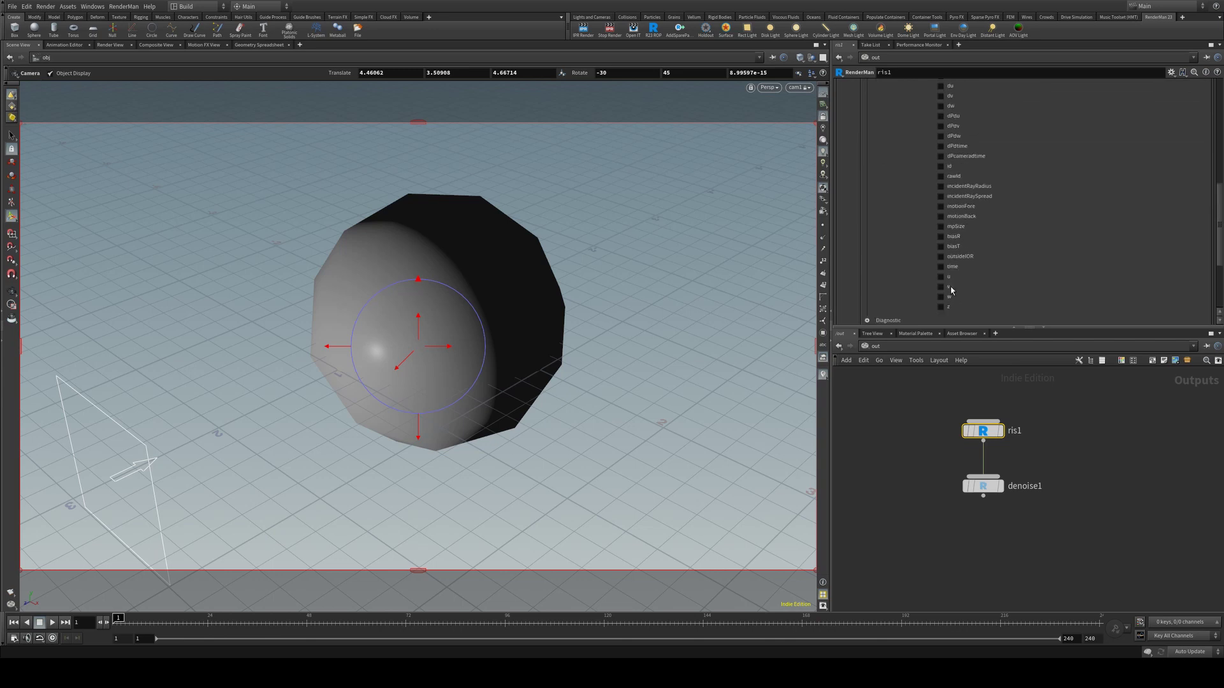
pyautogui.click(941, 307)
pyautogui.scroll(4, 946, 191)
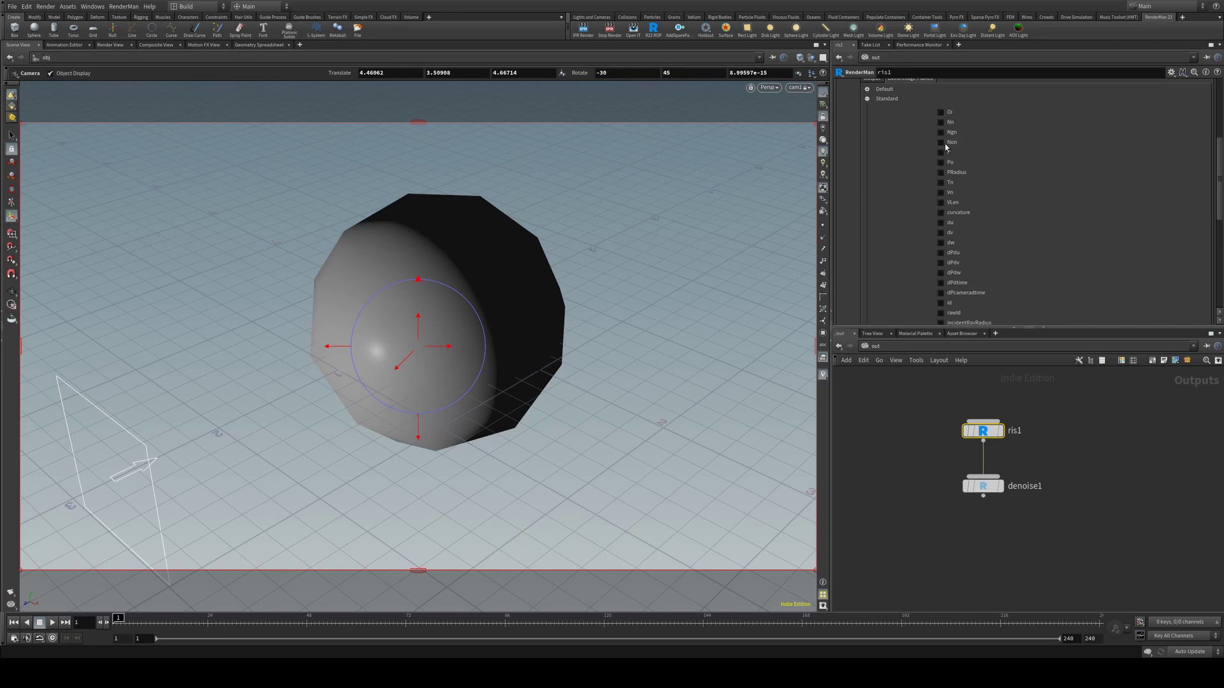
pyautogui.click(941, 122)
pyautogui.scroll(4, 937, 141)
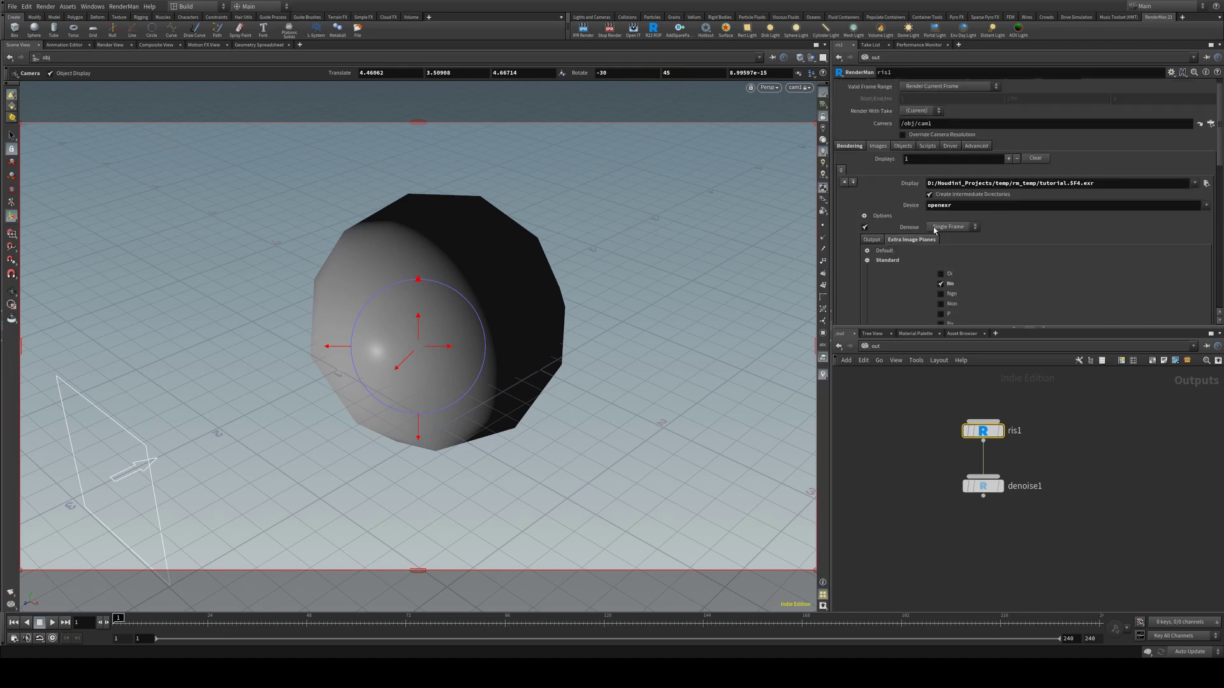
pyautogui.scroll(1, 935, 229)
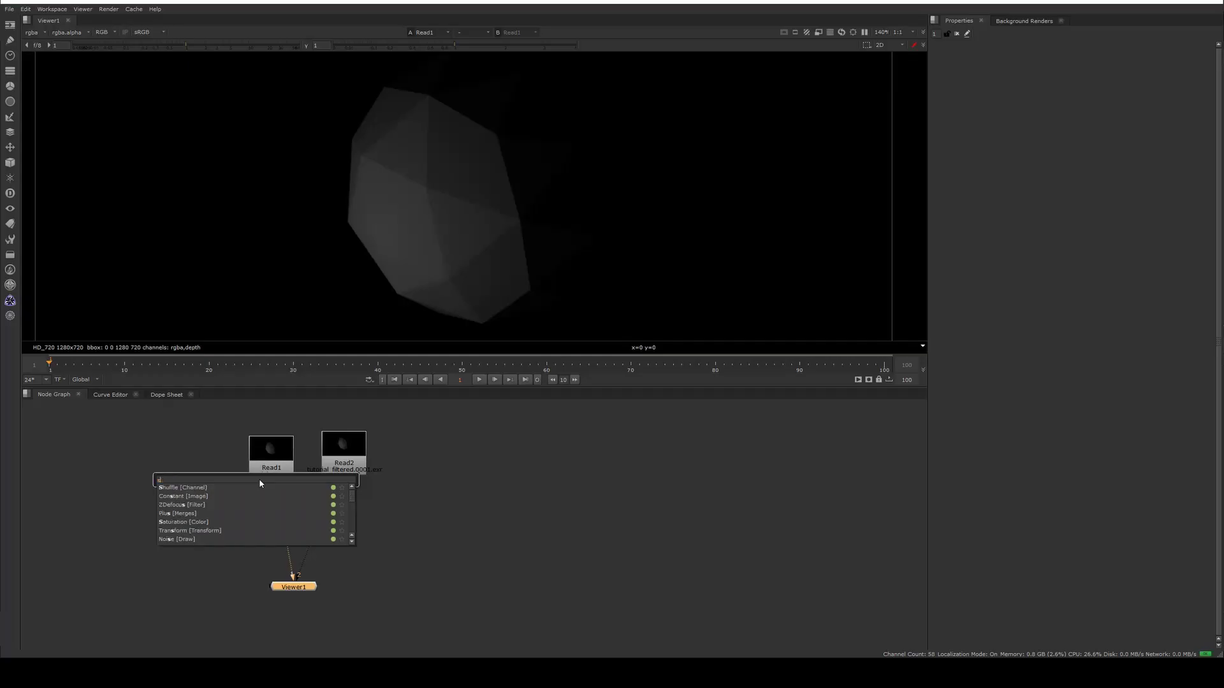
# Add Shuffle1 under Read1 with input layer Nn to show the normals.
pyautogui.write('shuffle')
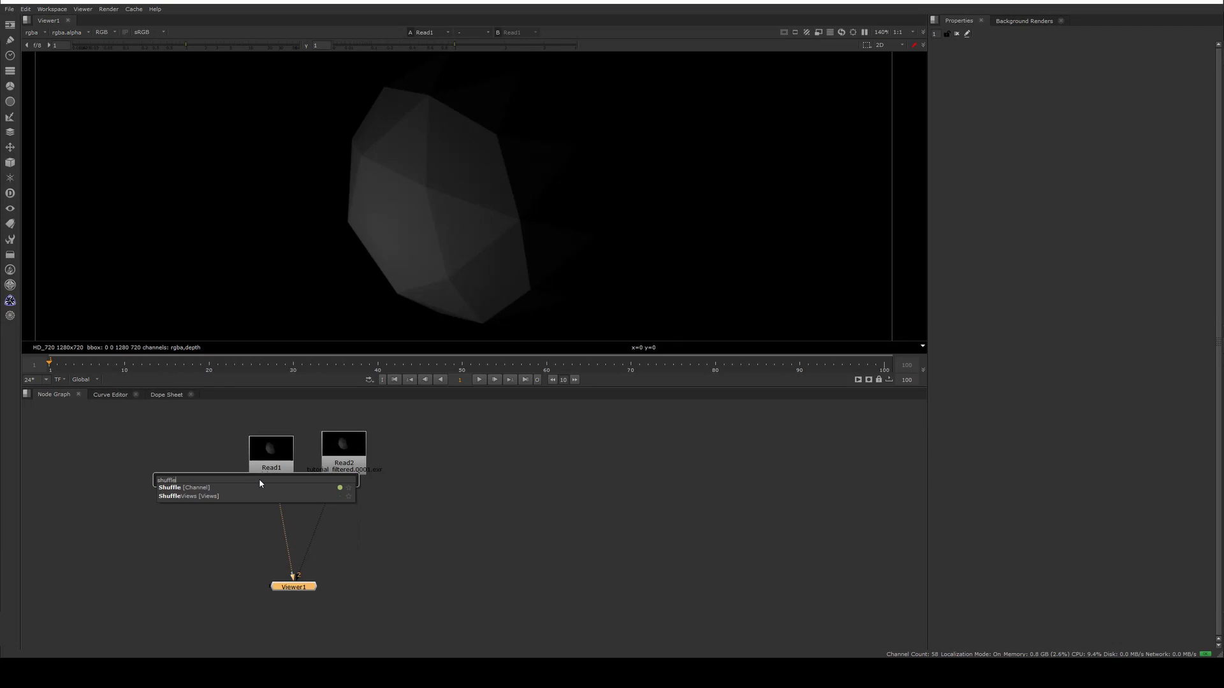
pyautogui.press('Return')
pyautogui.moveTo(259, 483); pyautogui.dragTo(268, 536)
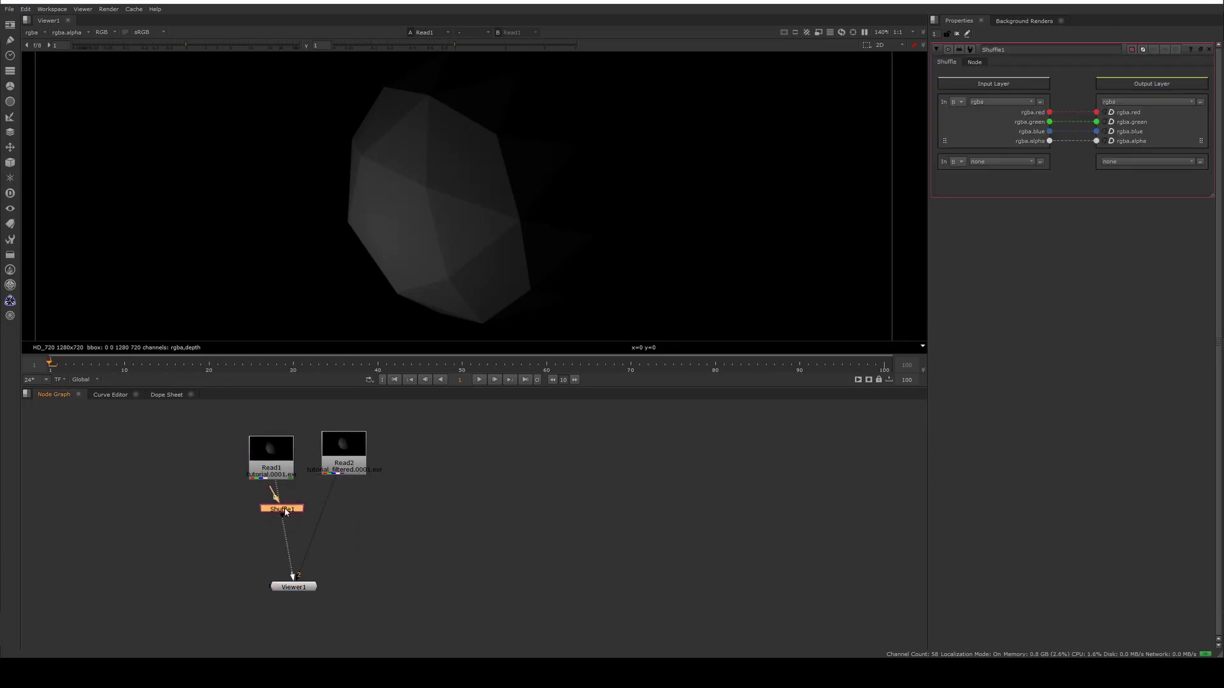
pyautogui.click(1000, 102)
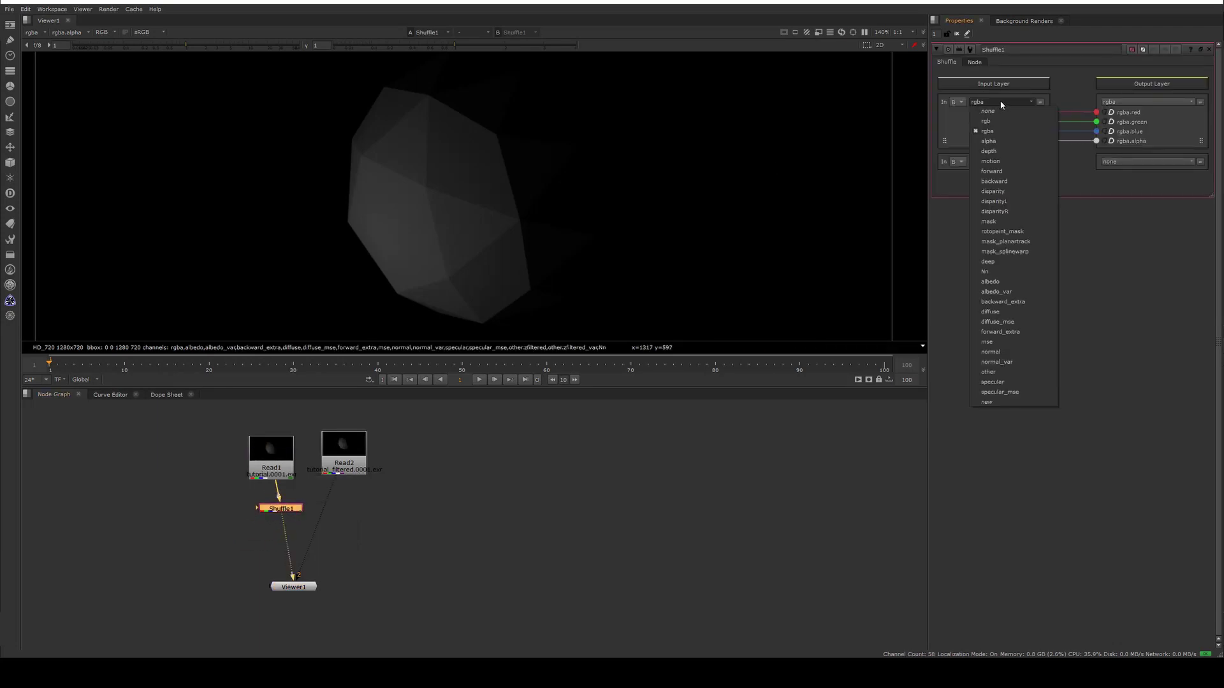
pyautogui.click(1003, 272)
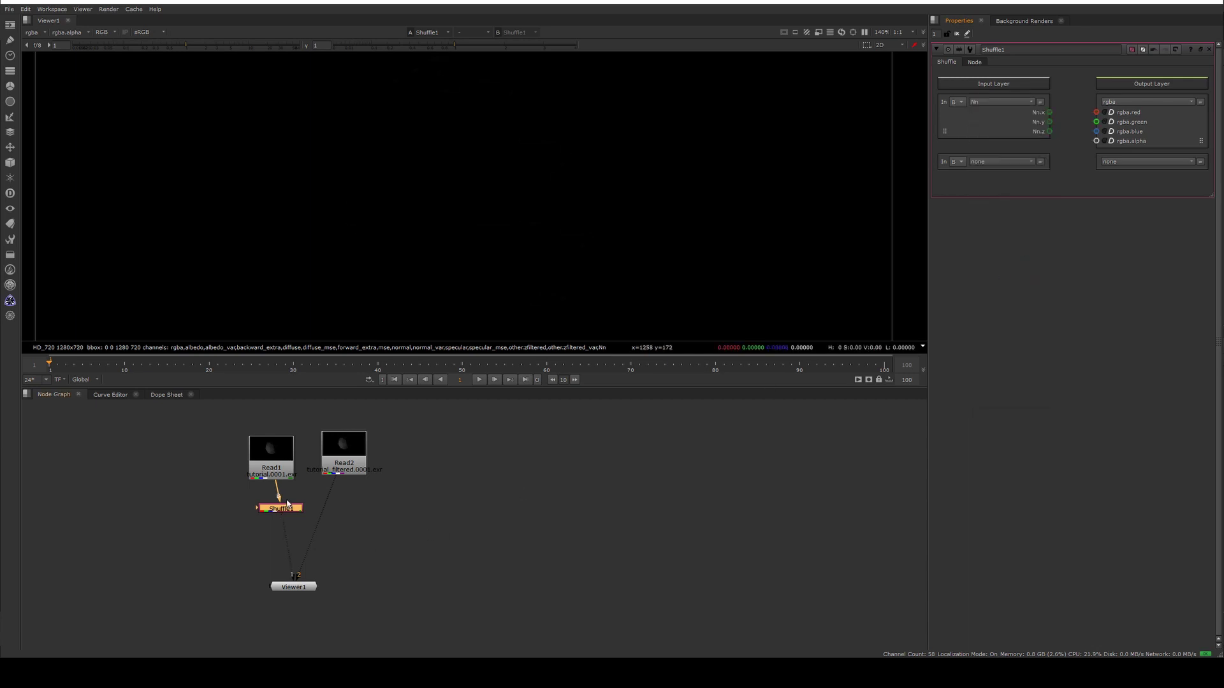
pyautogui.moveTo(280, 509); pyautogui.dragTo(222, 540)
pyautogui.click(195, 512)
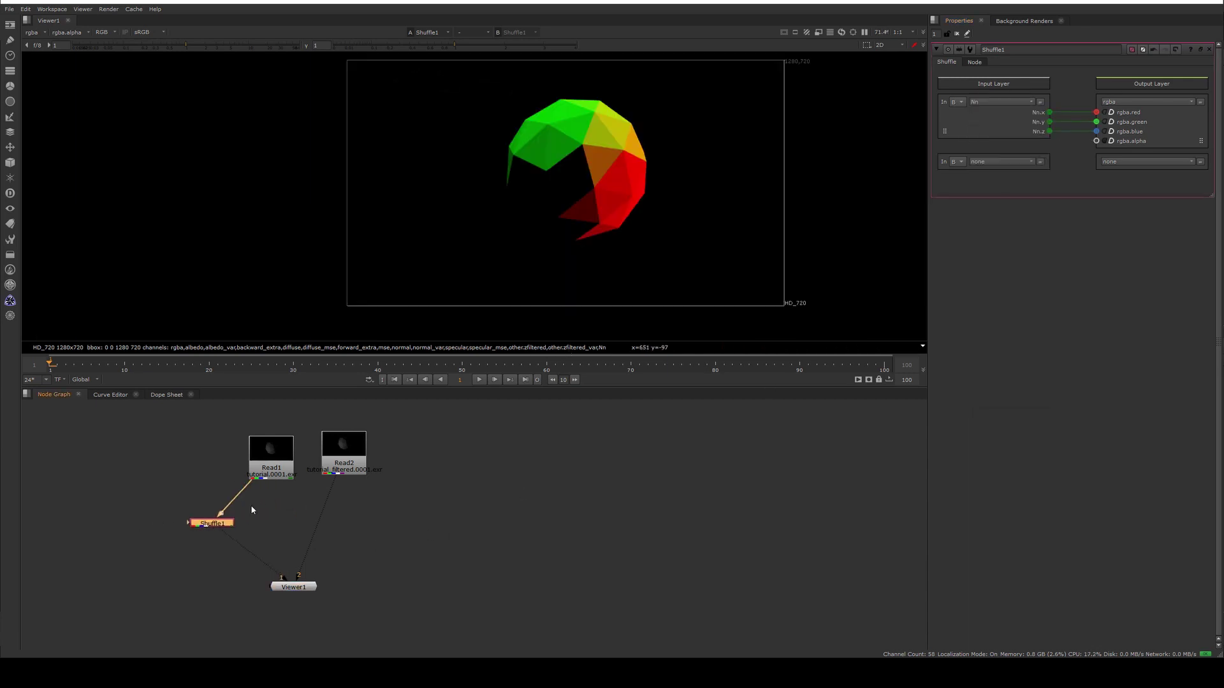
# Add Shuffle2 from Read1 for the rgb beauty and wire it into Viewer1 input 2.
pyautogui.press('Tab')
pyautogui.write('shuffle')
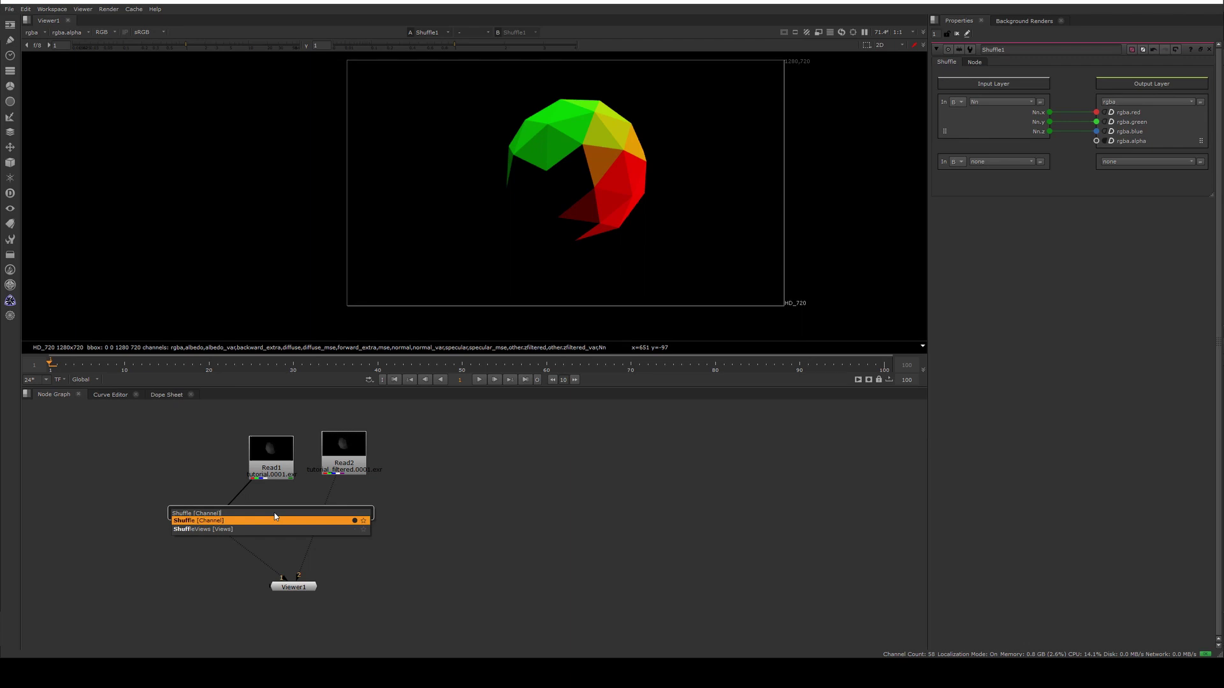
pyautogui.press('Return')
pyautogui.moveTo(271, 497); pyautogui.dragTo(278, 523)
pyautogui.press('2')
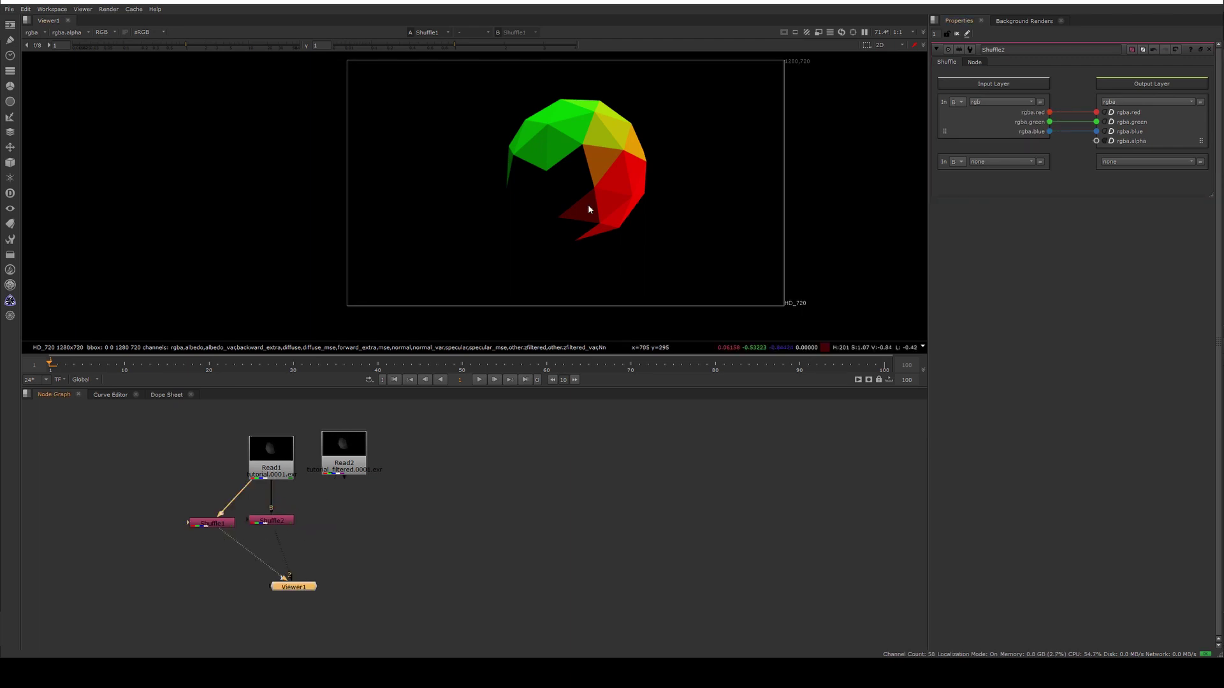
pyautogui.press('2')
pyautogui.click(574, 500)
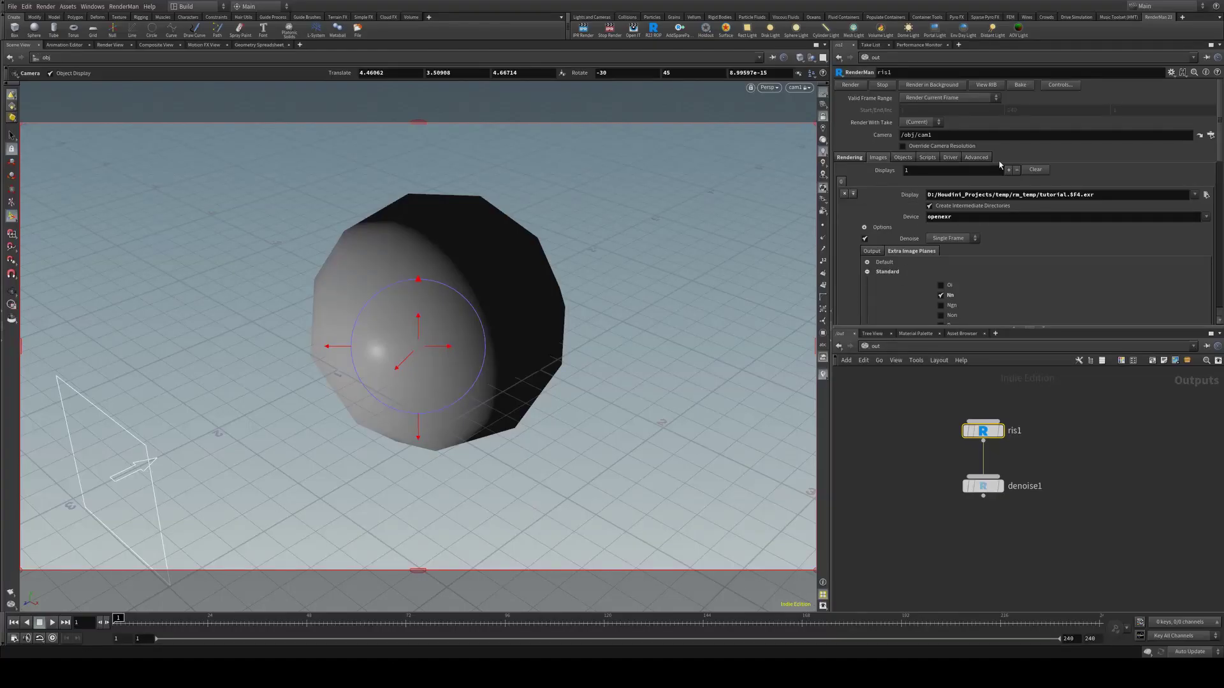
# Add a second display writing tutorialn.$F4.exr as OpenEXR with denoise off.
pyautogui.click(1008, 171)
pyautogui.click(1072, 196)
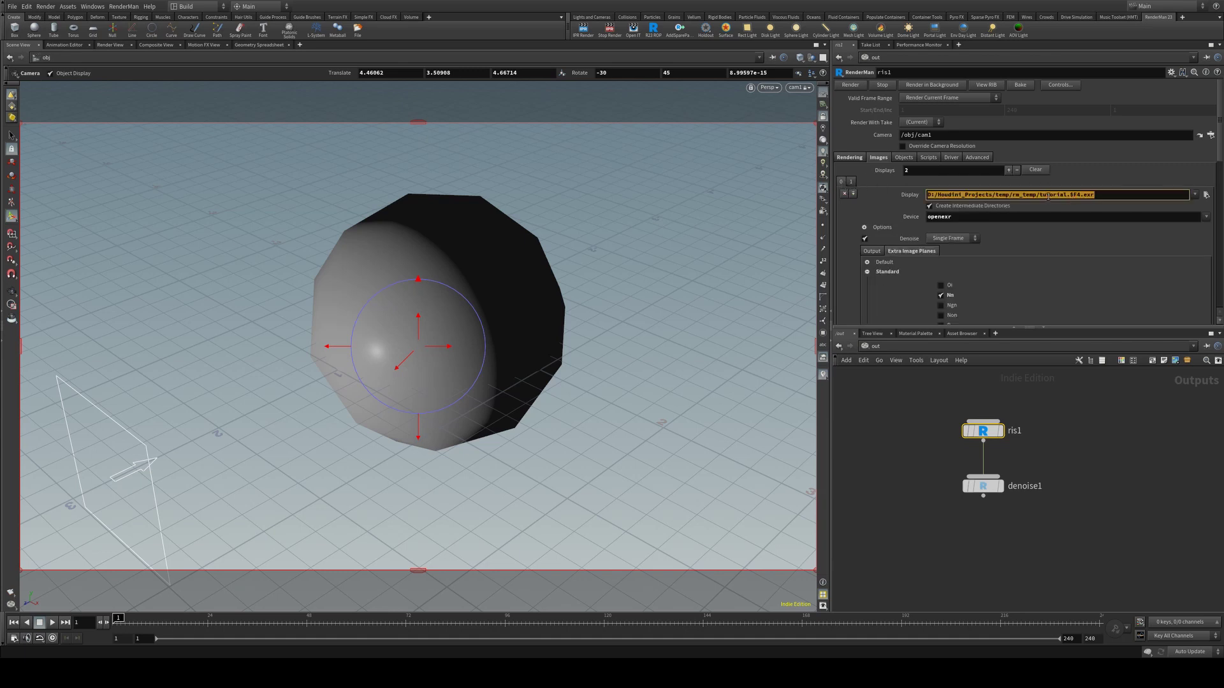
pyautogui.click(850, 182)
pyautogui.click(1080, 194)
pyautogui.click(1080, 195)
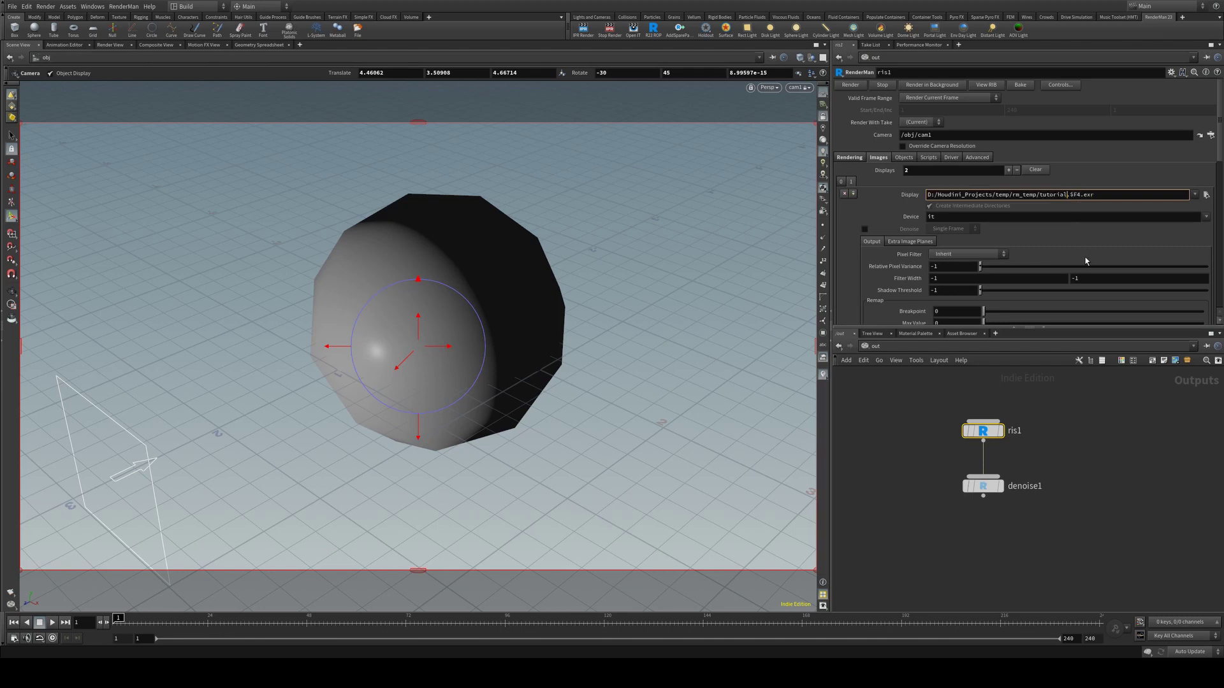
pyautogui.write('n')
pyautogui.scroll(-1, 893, 219)
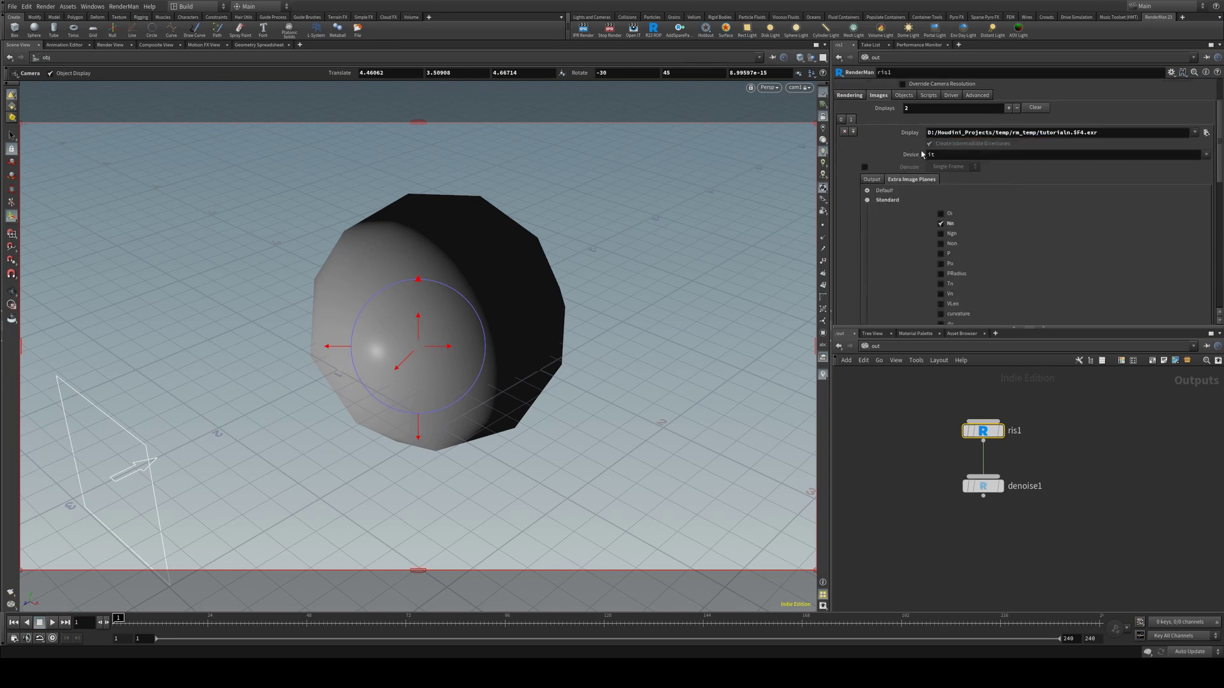
pyautogui.scroll(5, 942, 278)
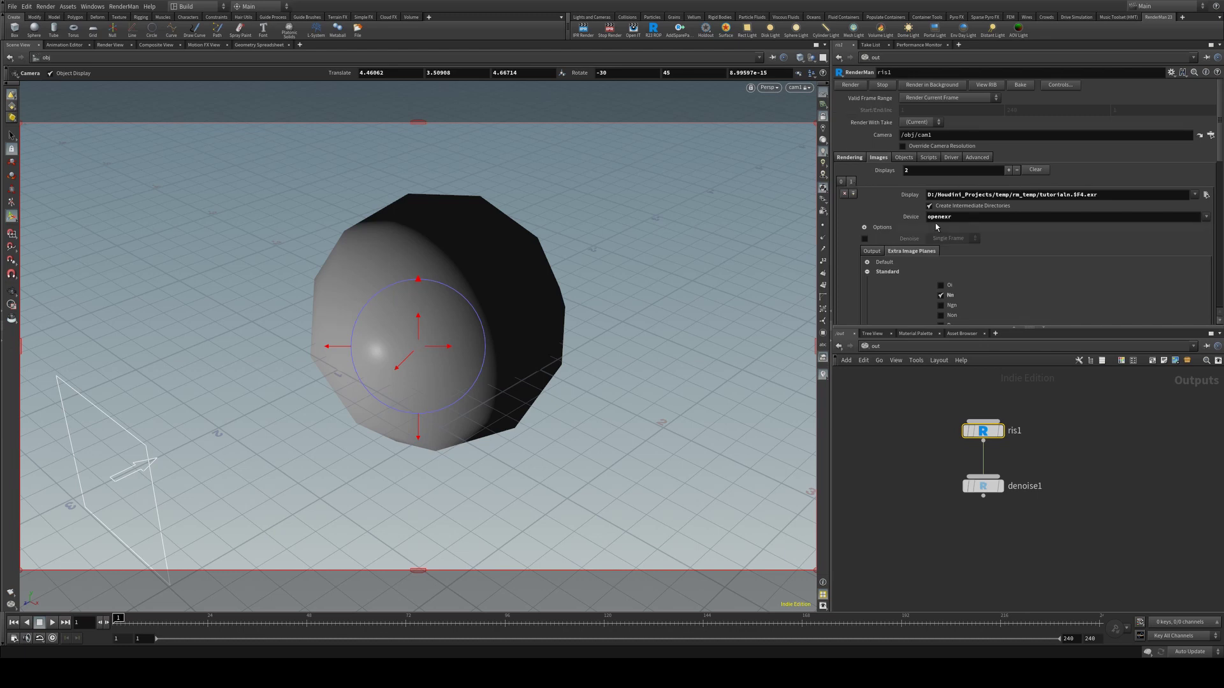
# Render the frame with both displays active.
pyautogui.click(860, 87)
pyautogui.click(889, 264)
pyautogui.scroll(-2, 924, 255)
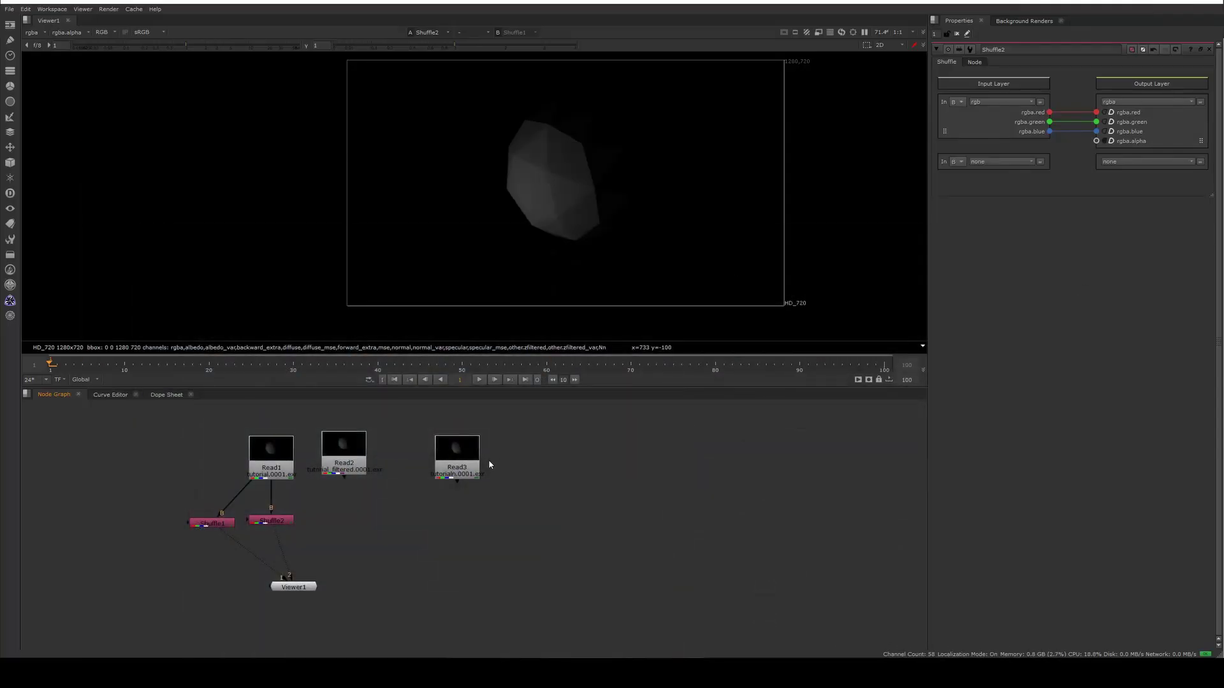
# Create Shuffle3 just below Read3 in the node graph.
pyautogui.click(477, 449)
pyautogui.moveTo(446, 446); pyautogui.dragTo(453, 446)
pyautogui.press('Tab')
pyautogui.write('shuffle')
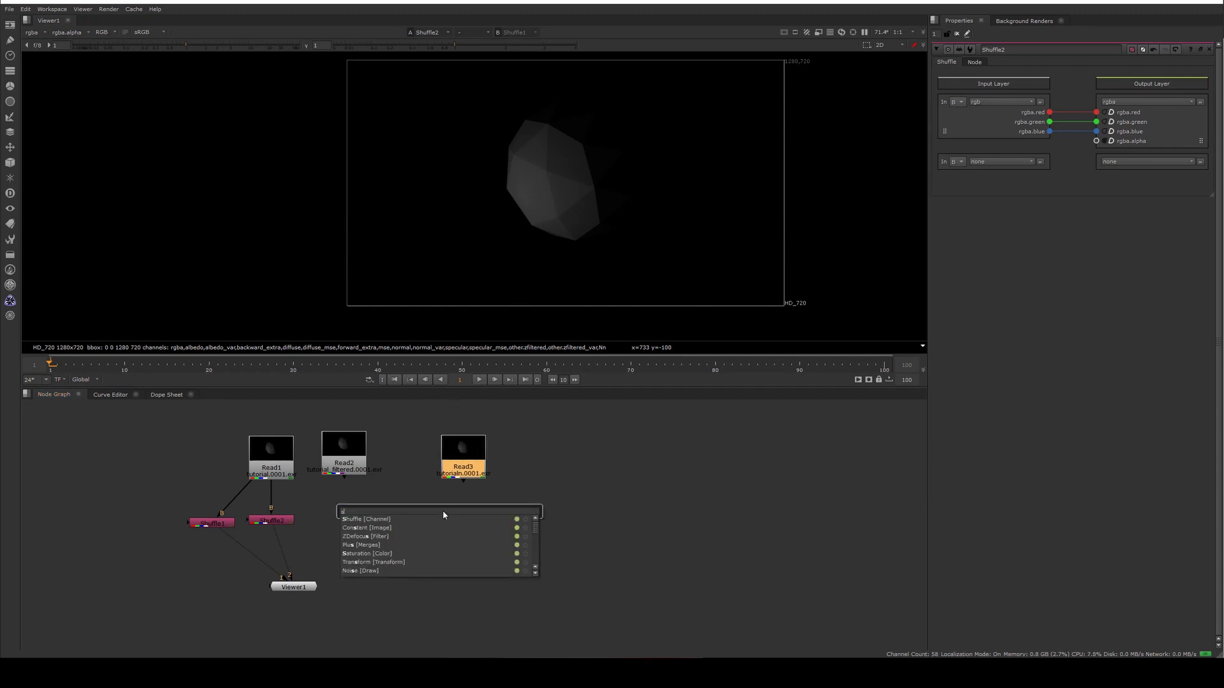
pyautogui.press('Return')
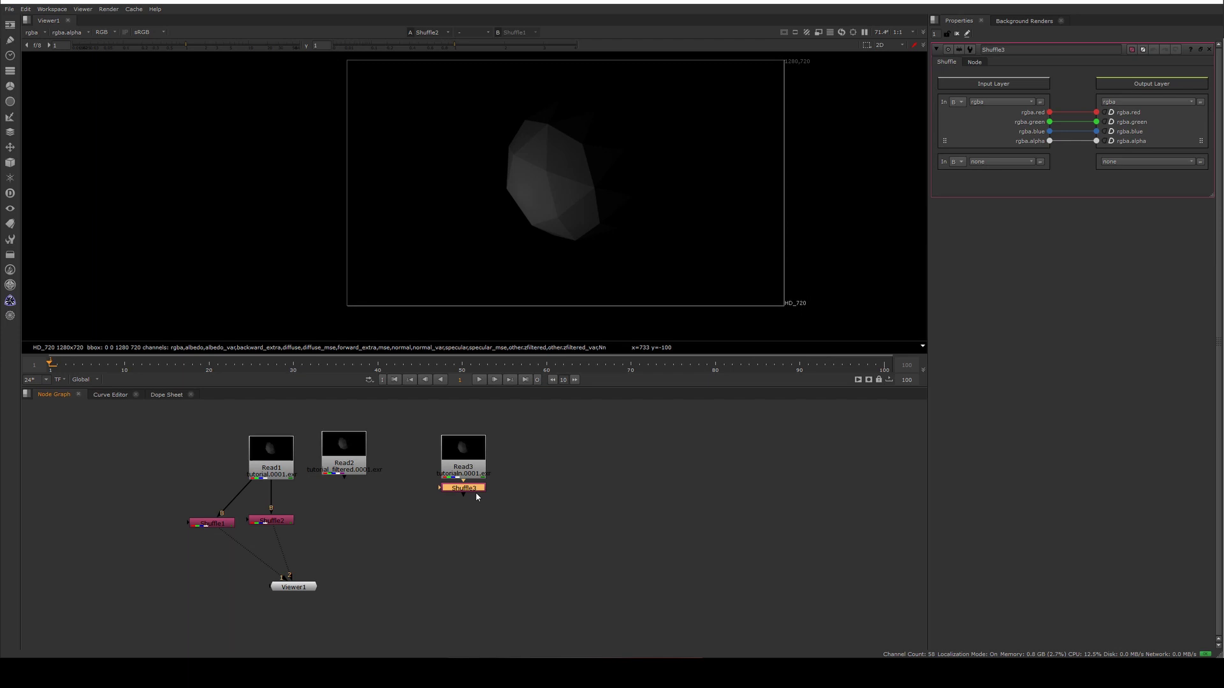
pyautogui.moveTo(478, 489); pyautogui.dragTo(478, 504)
# Set Shuffle3's input layer to Nn and view the tutorialn normals.
pyautogui.click(961, 165)
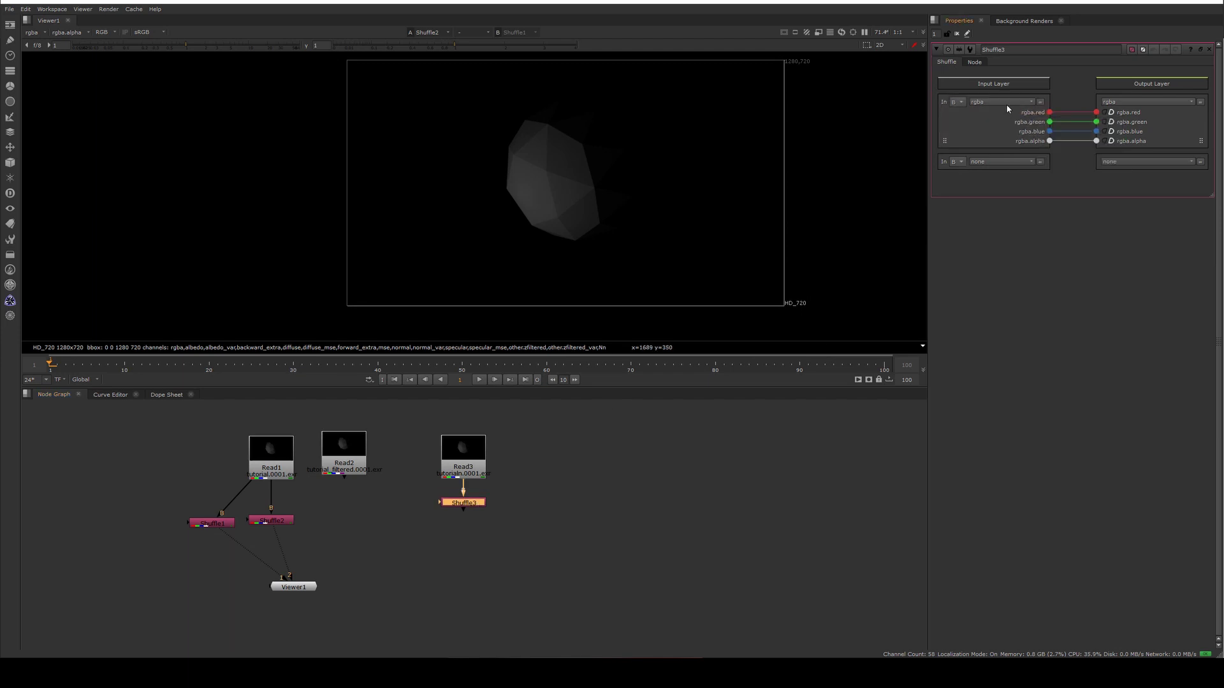
pyautogui.click(1001, 102)
pyautogui.click(1007, 401)
pyautogui.press('1')
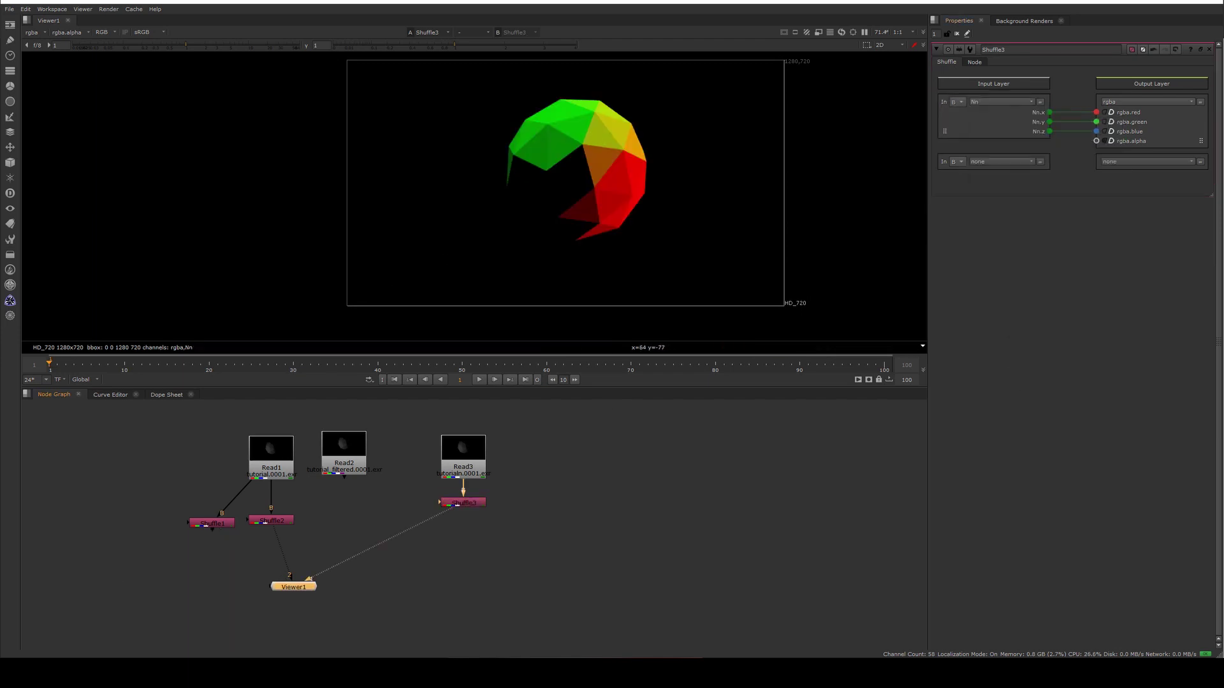
pyautogui.hotkey('alt', 'Tab')
pyautogui.click(377, 237)
# Compare file sizes of tutorialn.0001 and tutorial.0001 in the rm_temp folder.
pyautogui.moveTo(378, 237)
pyautogui.mouseDown()
pyautogui.moveTo(357, 197)
pyautogui.moveTo(375, 219)
pyautogui.mouseUp()
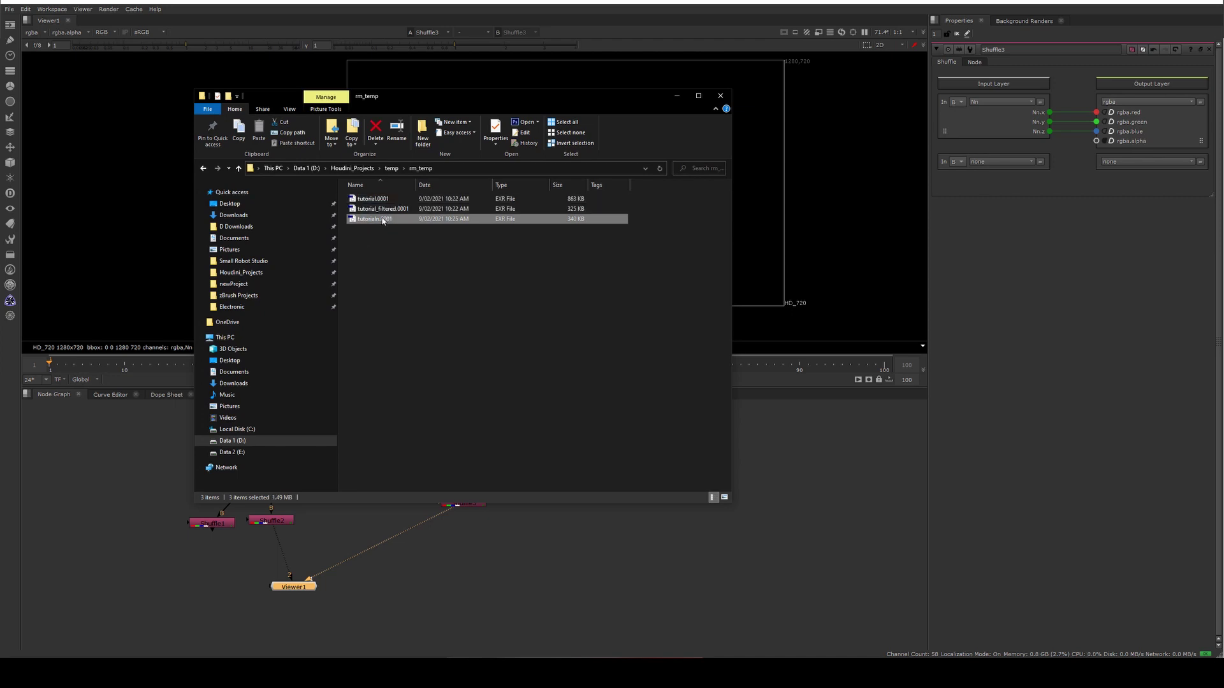
pyautogui.click(382, 199)
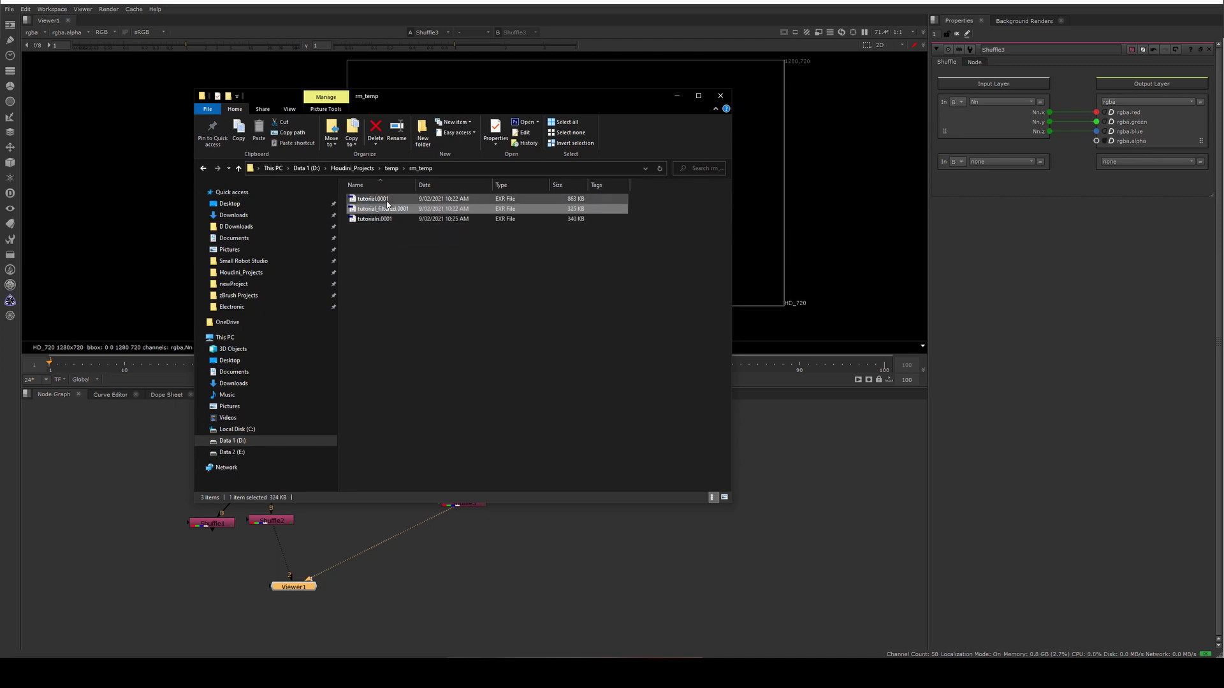
pyautogui.click(443, 257)
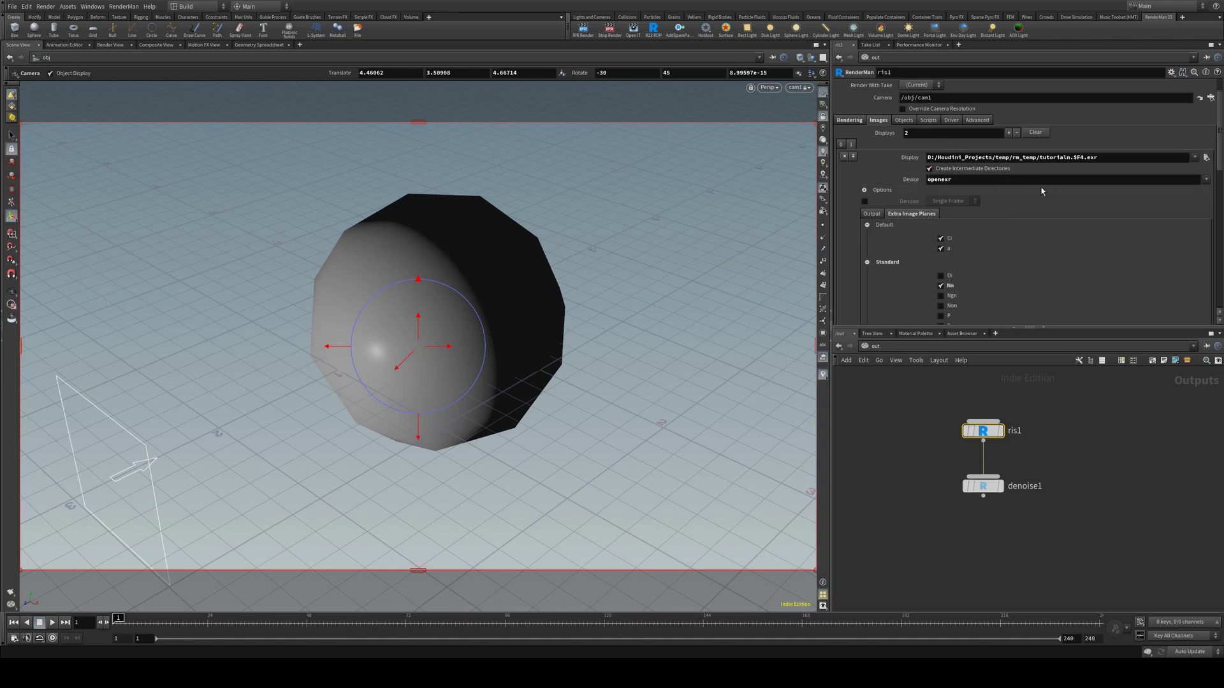
# Show the second RenderMan display's Device choices (it, Houdini Display, OpenEXR).
pyautogui.click(1206, 179)
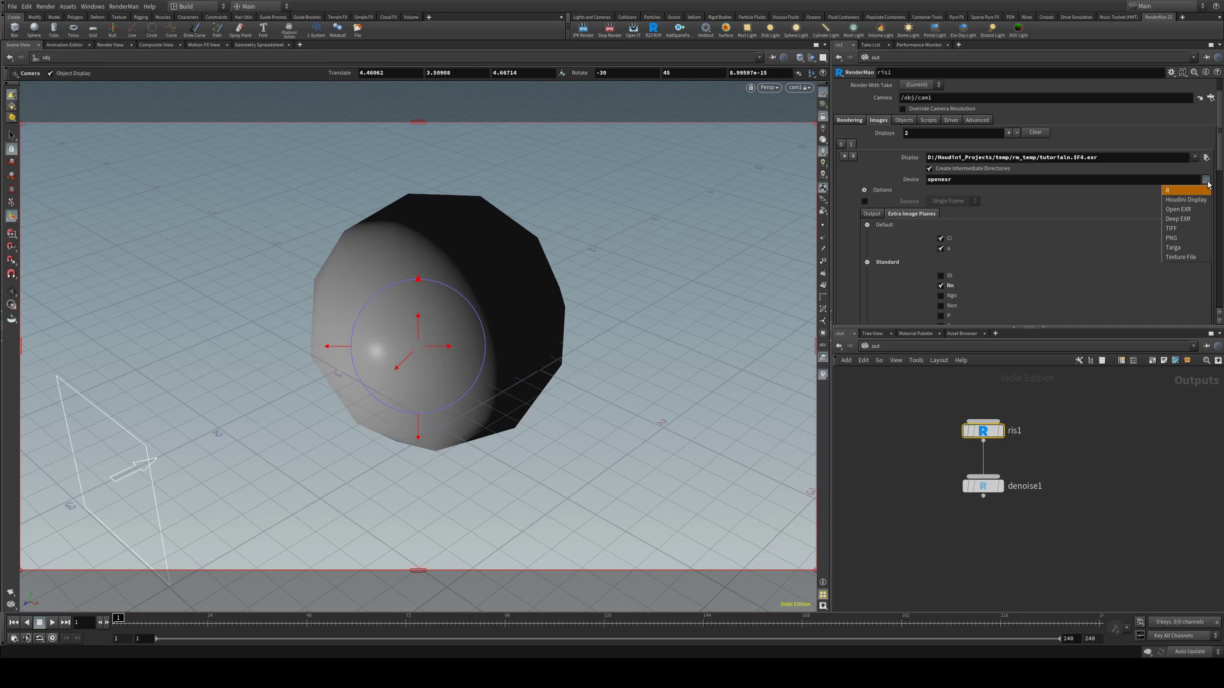